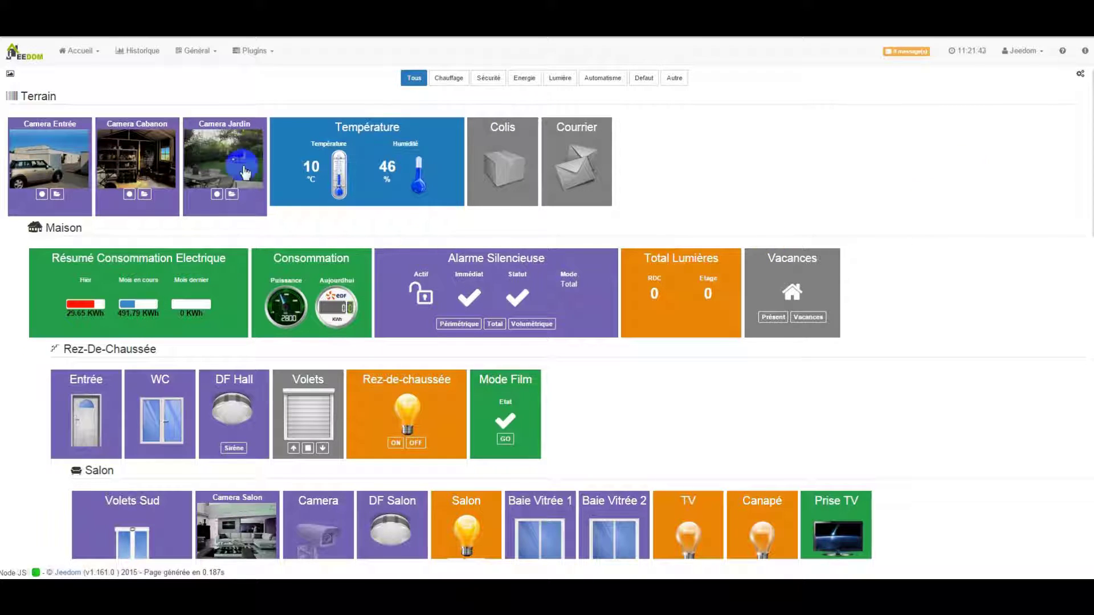
Step: Search the plugin market for "alarme" and examine the official Alarme plugin's page
{"action": "left_click", "coordinate": [197, 51]}
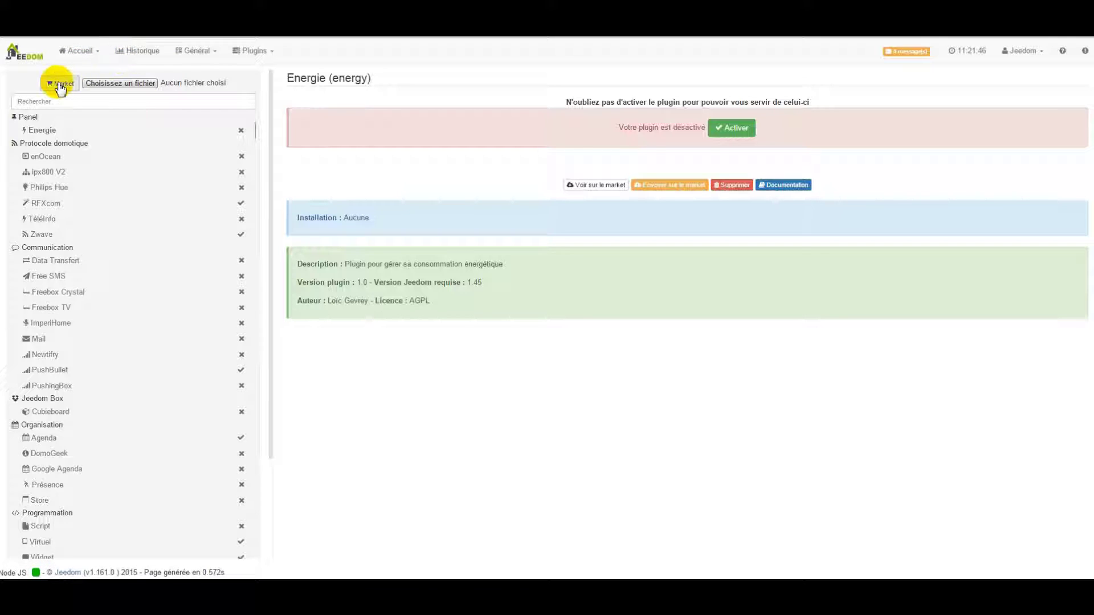
{"action": "left_click", "coordinate": [60, 85]}
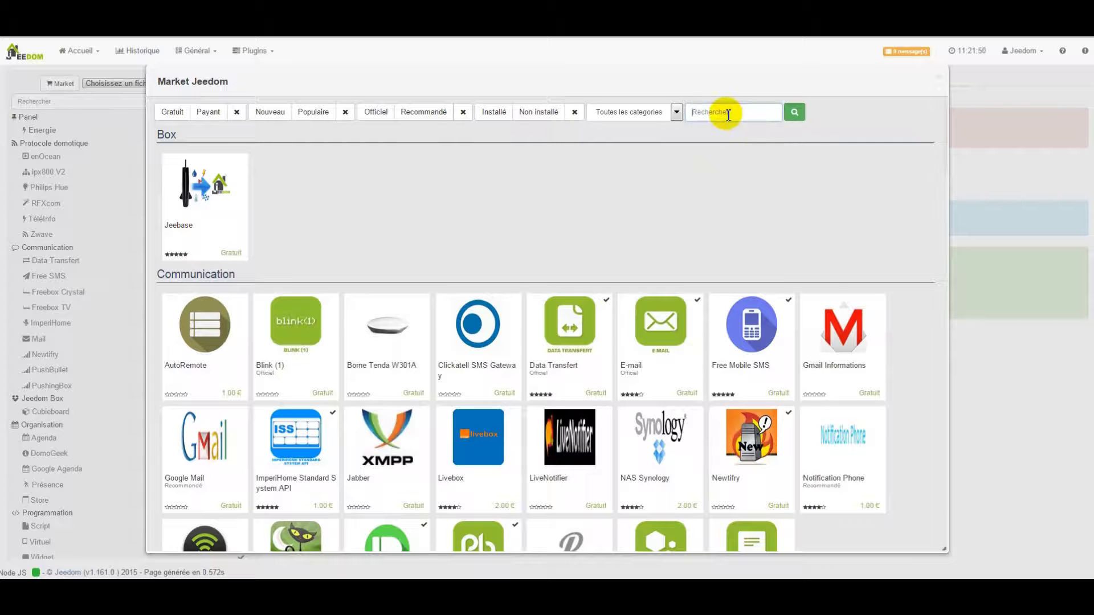
{"action": "left_click", "coordinate": [729, 115]}
{"action": "type", "text": "alarme"}
{"action": "left_click", "coordinate": [795, 112]}
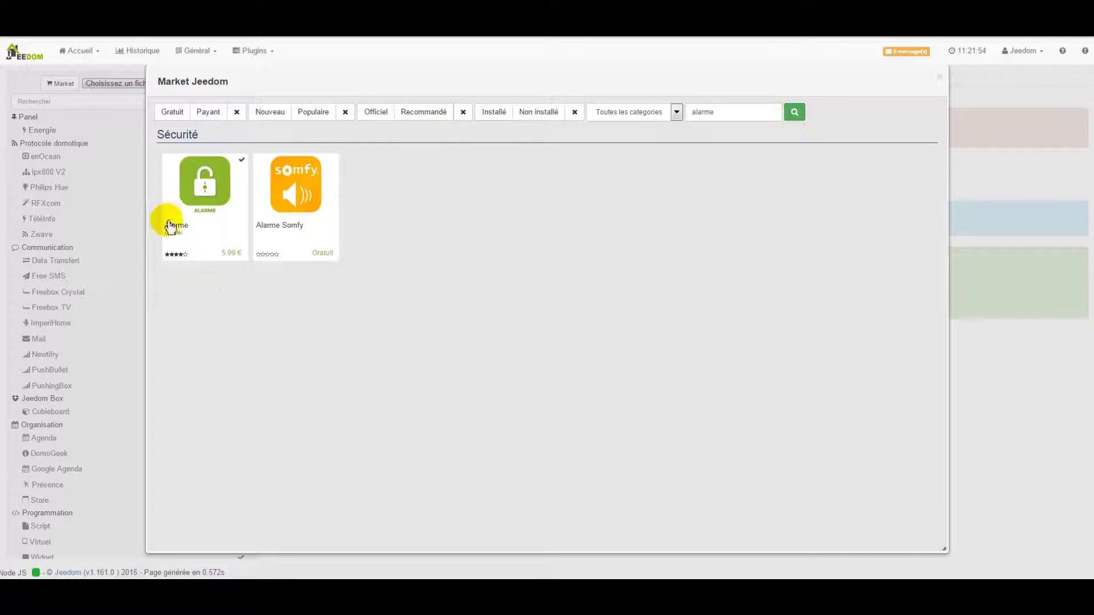
{"action": "left_click", "coordinate": [205, 189]}
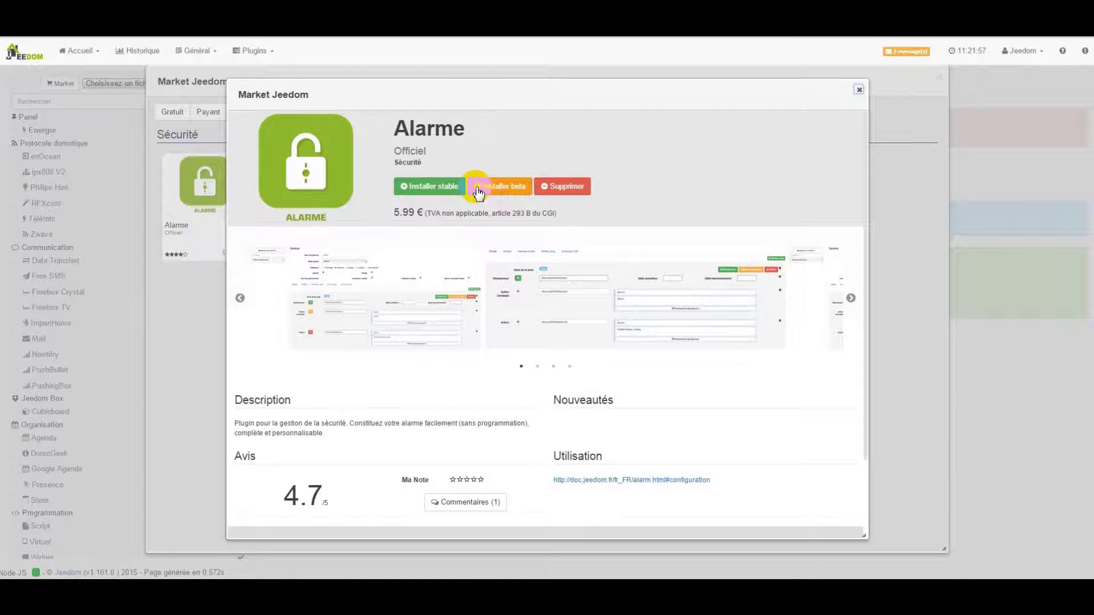
{"action": "left_click", "coordinate": [858, 89]}
{"action": "left_click", "coordinate": [939, 77]}
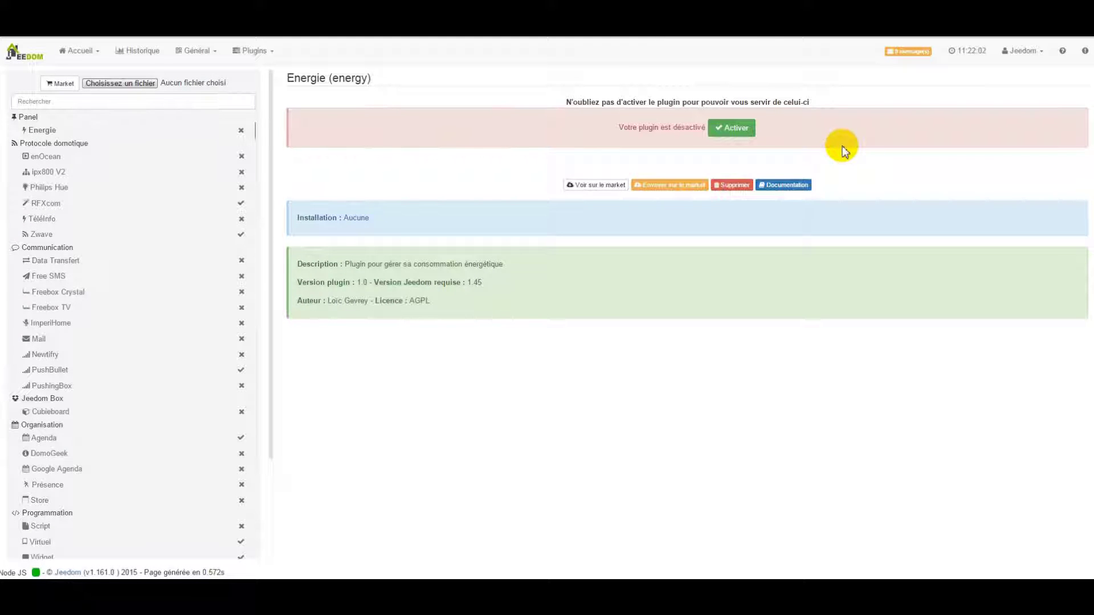
Step: Open the Alarme security plugin and add a new alarm named "Alarme Maison"
{"action": "left_click", "coordinate": [252, 51]}
{"action": "mouse_move", "coordinate": [267, 130]}
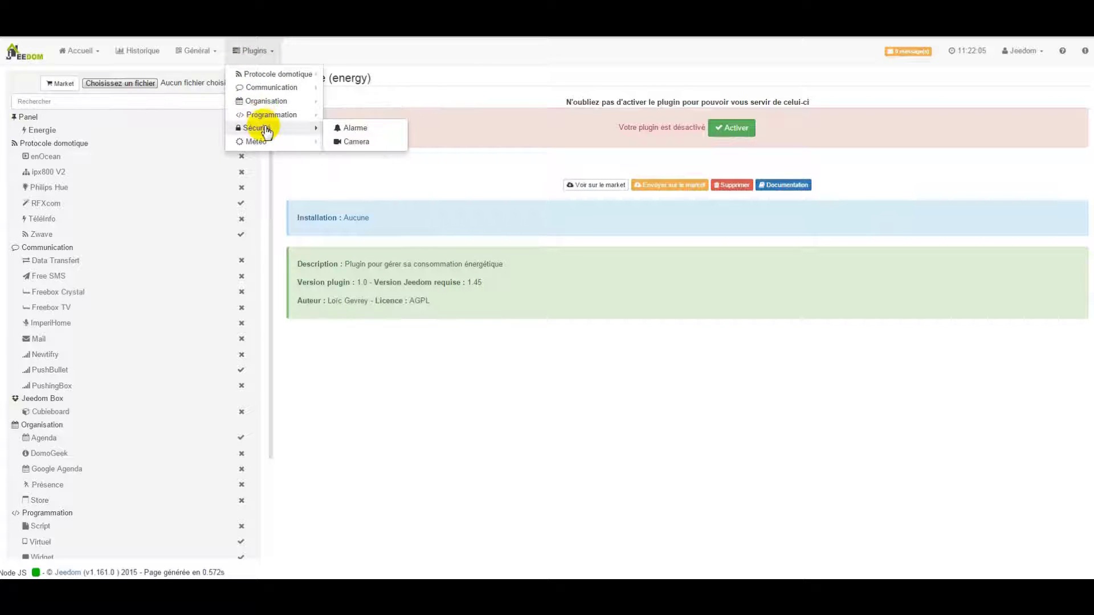
{"action": "left_click", "coordinate": [364, 127]}
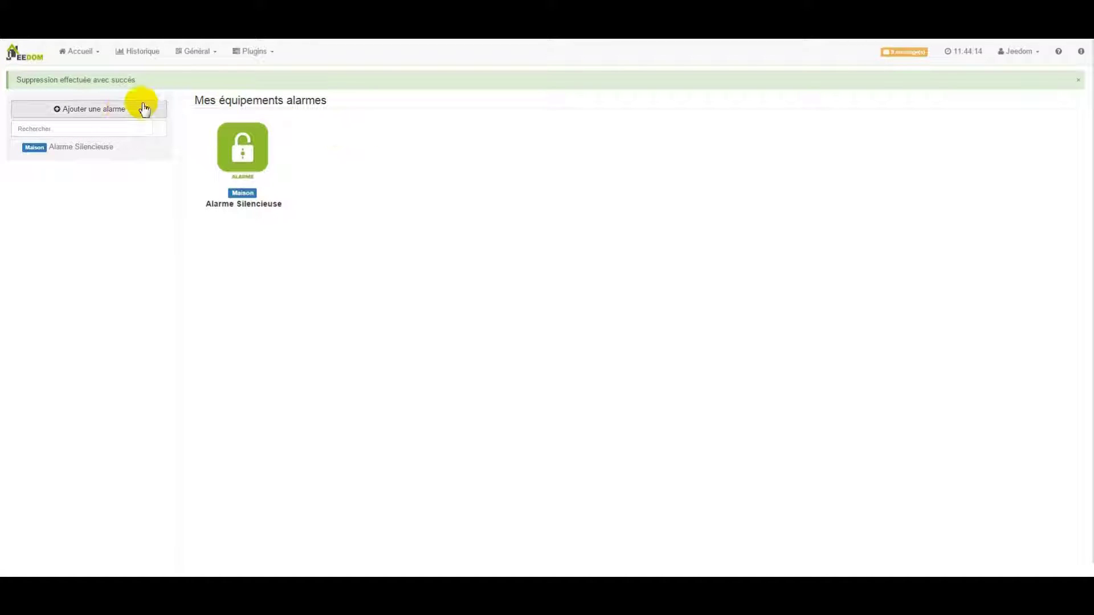
{"action": "left_click", "coordinate": [122, 110]}
{"action": "type", "text": "Alarme"}
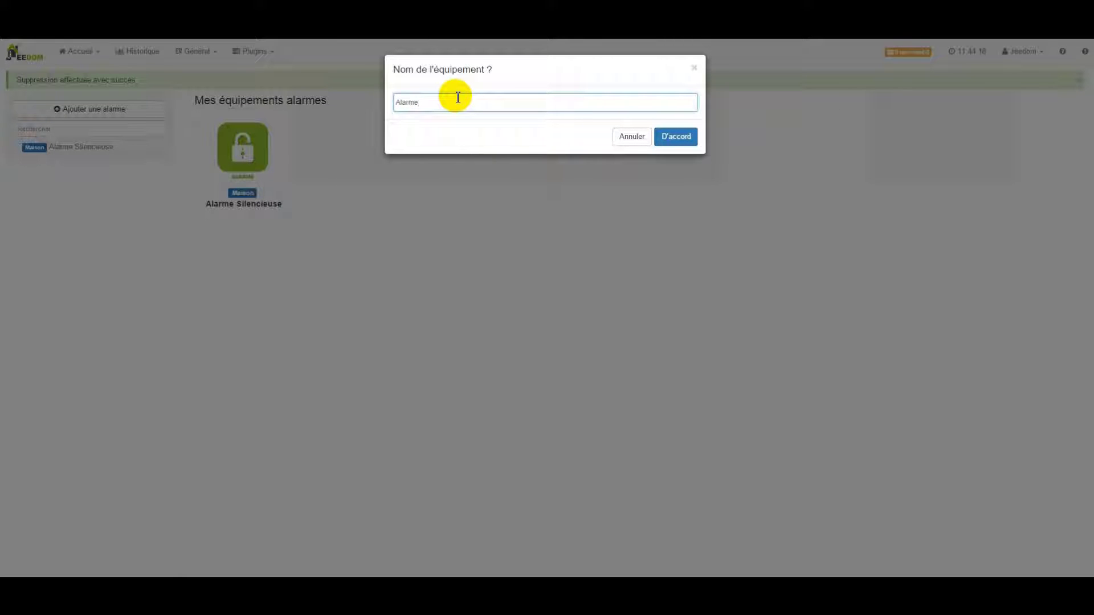
{"action": "type", "text": " Maison"}
{"action": "left_click", "coordinate": [686, 139]}
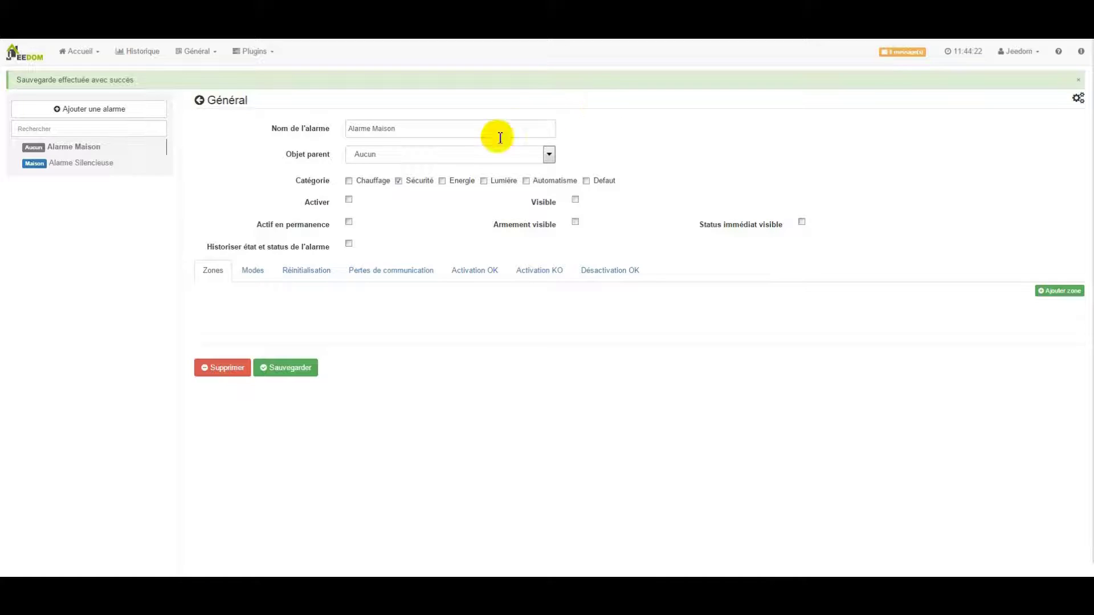
Step: Set the alarm's parent object to Terrain and enable Activer, Visible, Armement visible and Status immédiat visible
{"action": "left_click", "coordinate": [473, 155]}
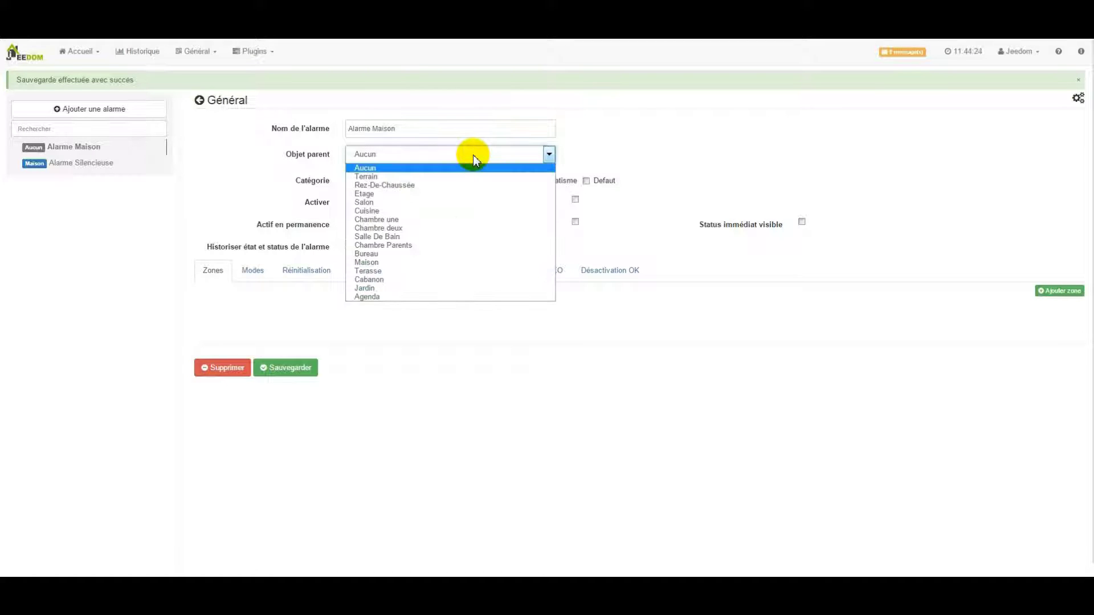
{"action": "left_click", "coordinate": [379, 176]}
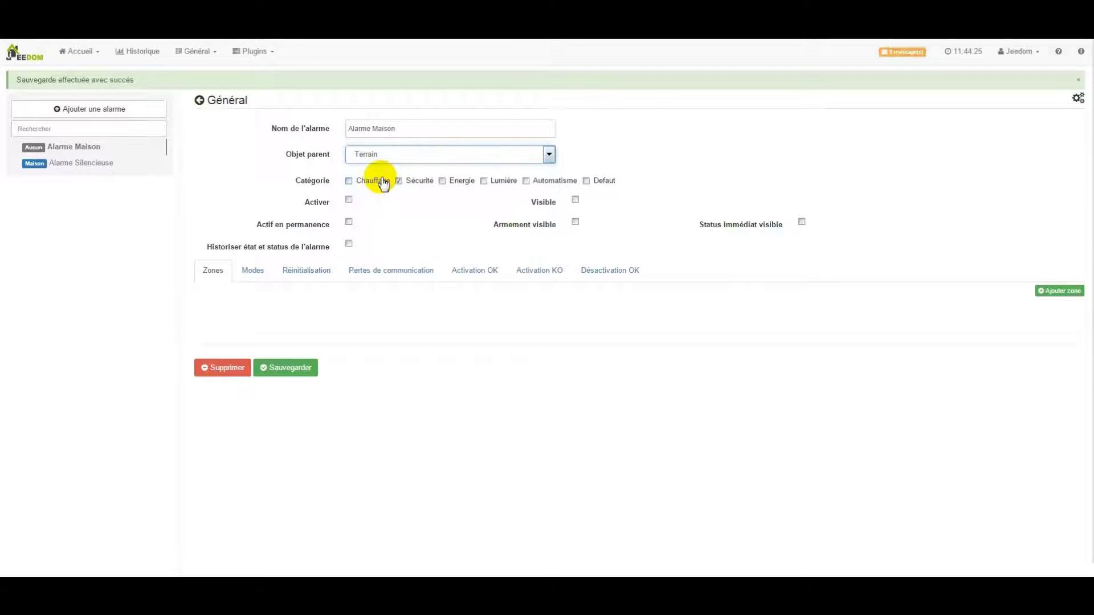
{"action": "left_click", "coordinate": [349, 200]}
{"action": "left_click", "coordinate": [575, 200]}
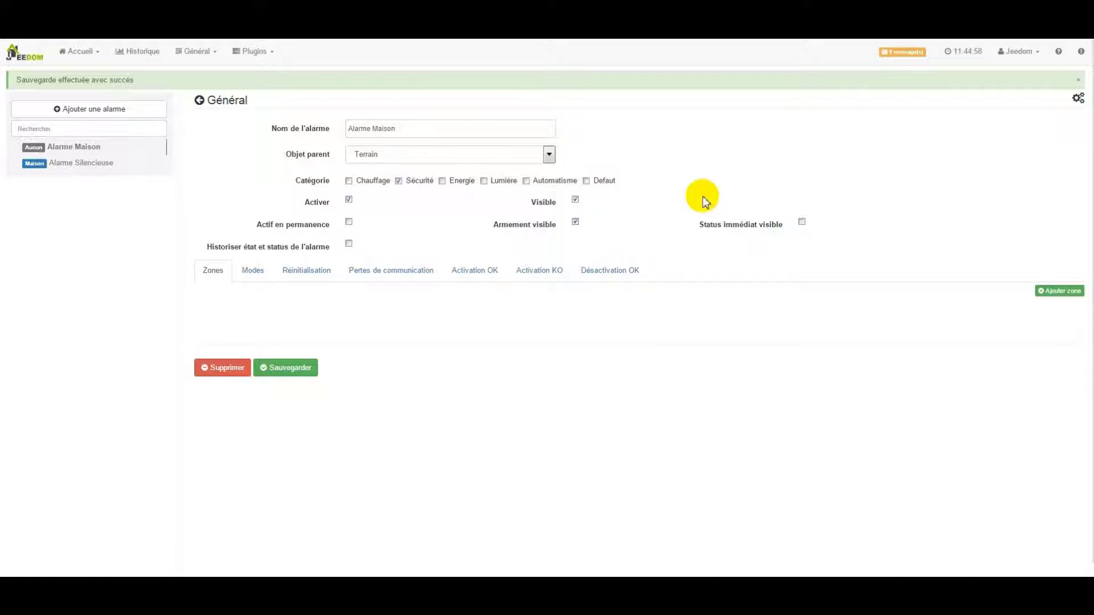
{"action": "left_click", "coordinate": [802, 222]}
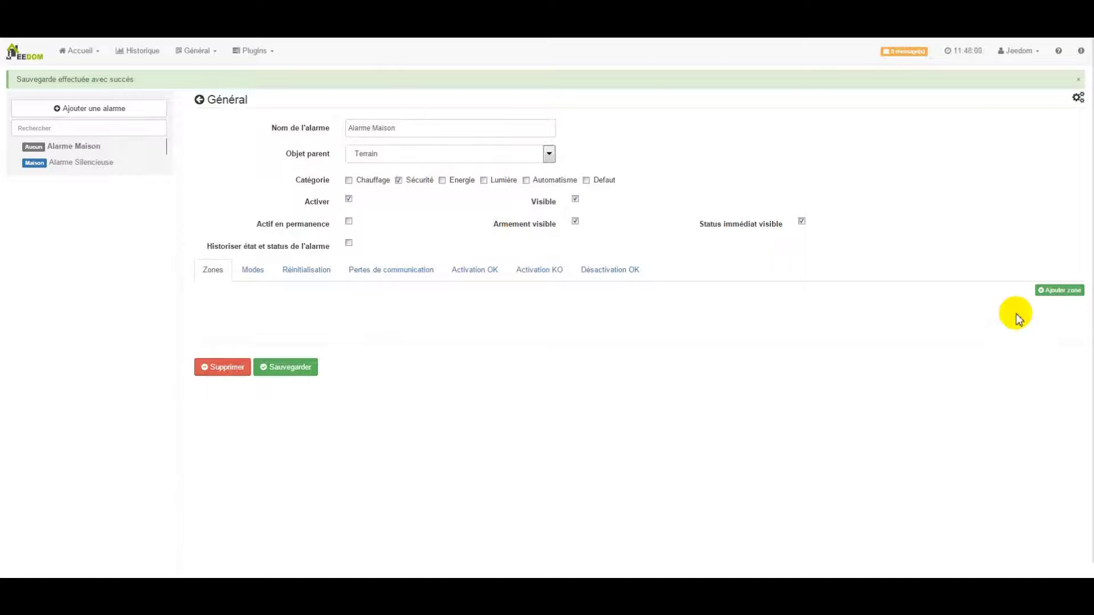
Step: Add a zone named "Volumétrique" to the alarm
{"action": "left_click", "coordinate": [1074, 294]}
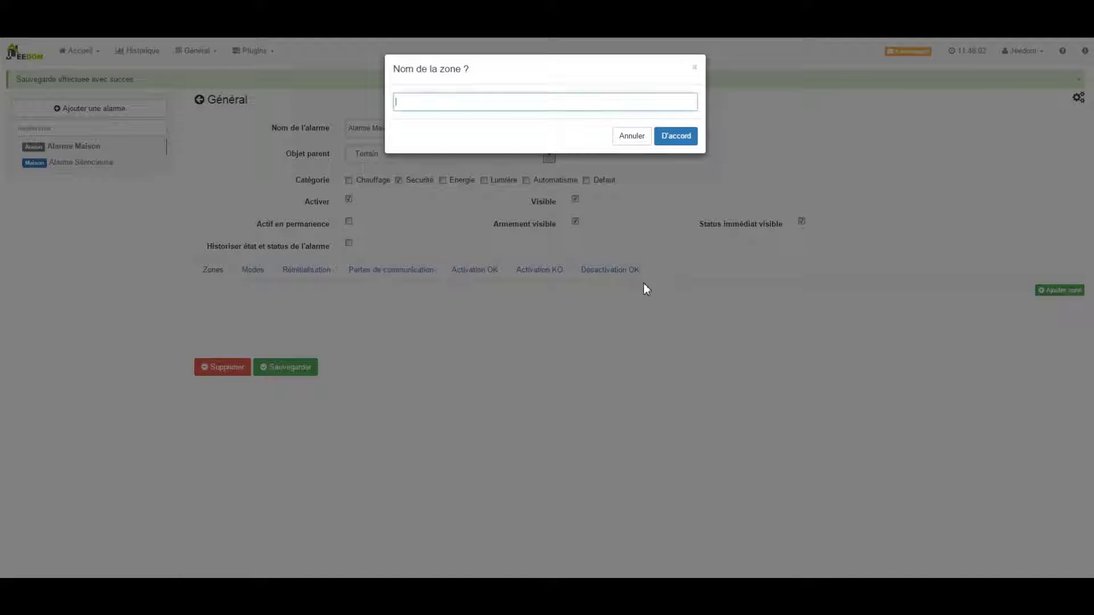
{"action": "type", "text": "Volumétrique"}
{"action": "left_click", "coordinate": [689, 141]}
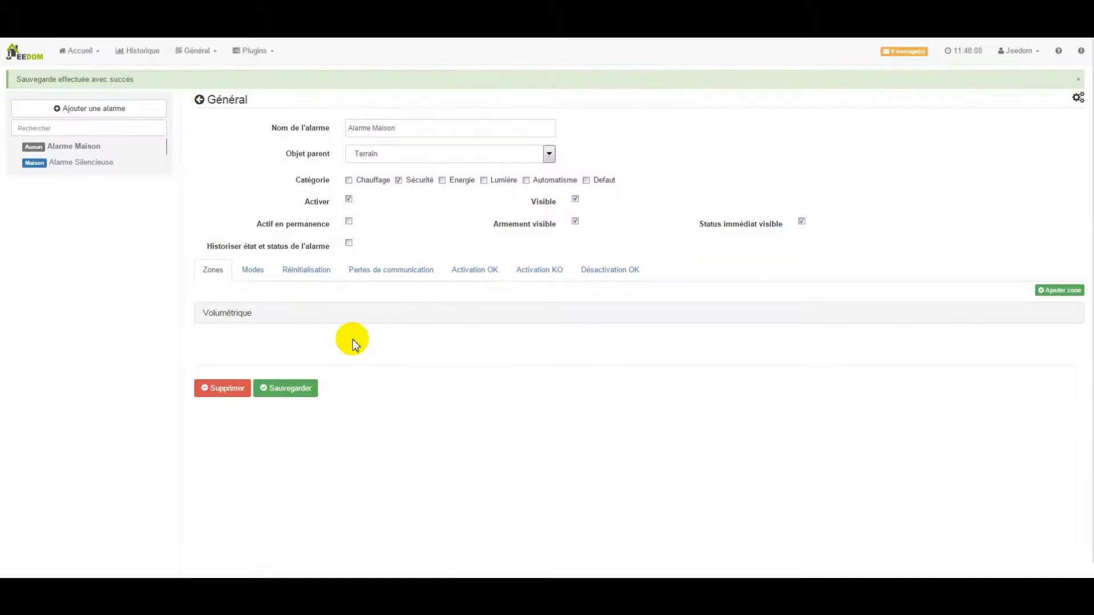
Step: Add two triggers to the Volumétrique zone and assign the first to the Etat command of Entrée in Rez-De-Chaussée
{"action": "left_click", "coordinate": [248, 313]}
{"action": "left_click", "coordinate": [921, 351]}
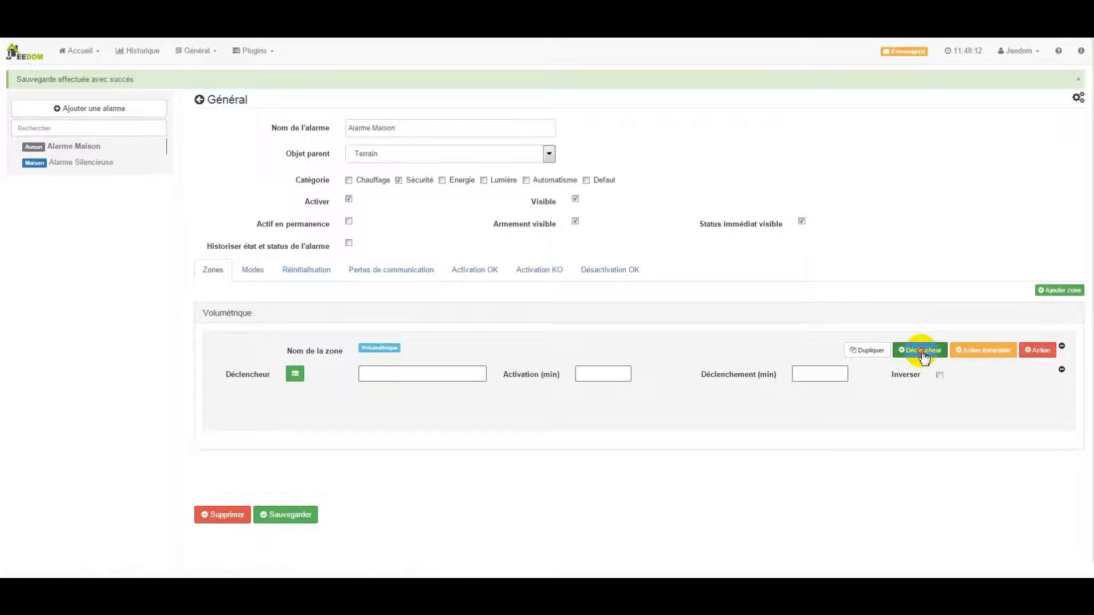
{"action": "left_click", "coordinate": [922, 351]}
{"action": "left_click", "coordinate": [295, 374]}
{"action": "left_click", "coordinate": [439, 305]}
{"action": "left_click", "coordinate": [398, 330]}
{"action": "left_click", "coordinate": [552, 308]}
{"action": "left_click", "coordinate": [507, 341]}
{"action": "left_click", "coordinate": [712, 360]}
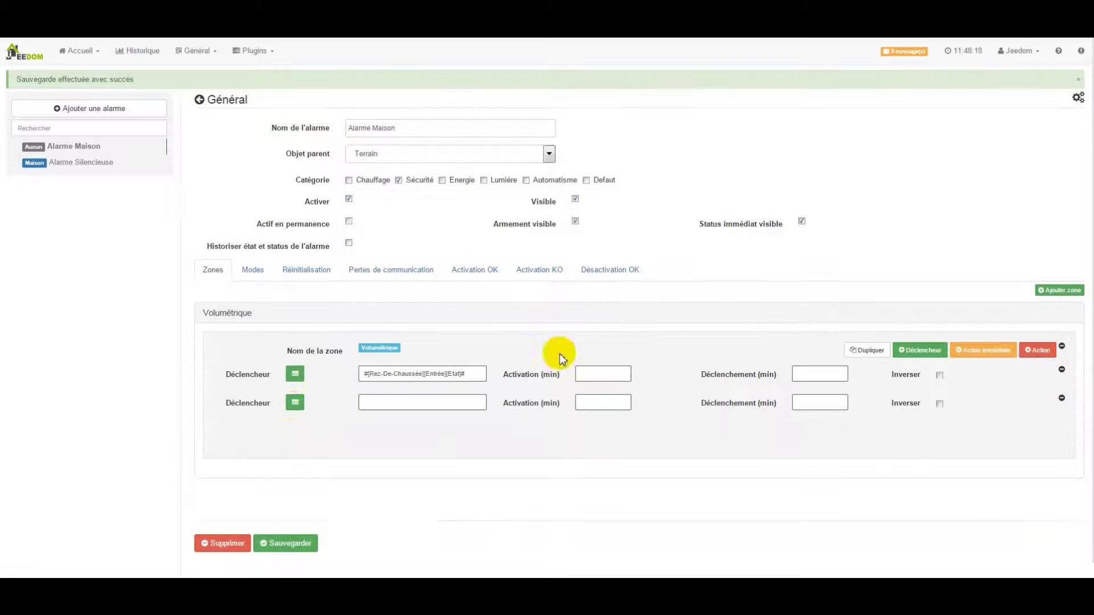
Step: Assign the zone's second trigger to the Etat 1 command of the Cuisine equipment in the Cuisine object
{"action": "left_click", "coordinate": [295, 402]}
{"action": "left_click", "coordinate": [391, 305]}
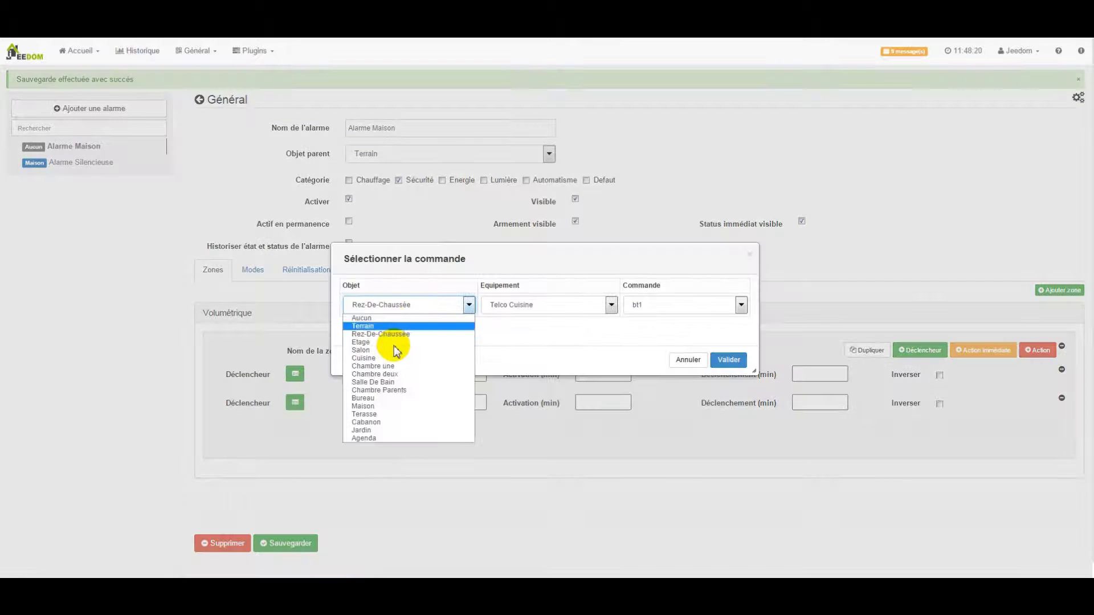
{"action": "left_click", "coordinate": [376, 358]}
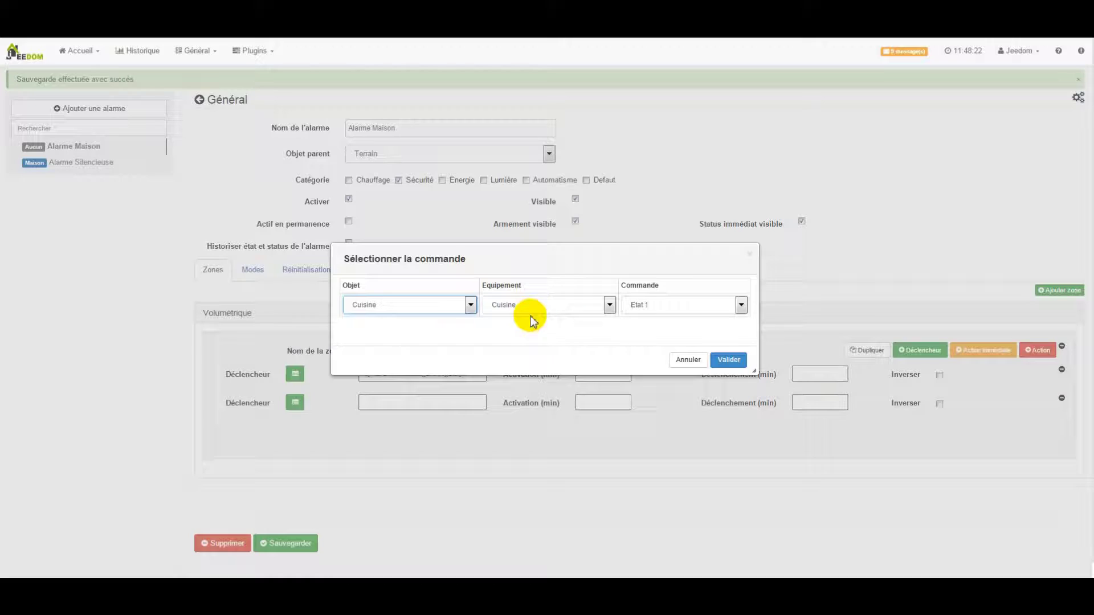
{"action": "left_click", "coordinate": [530, 311]}
{"action": "left_click", "coordinate": [732, 361]}
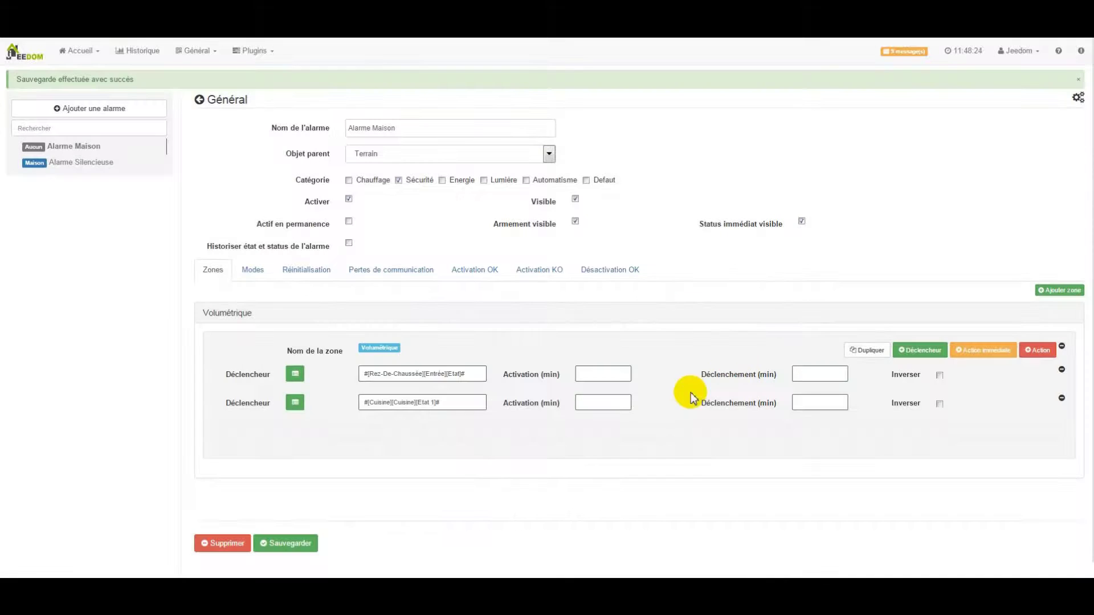
Step: Set the activation and triggering delays of both zone triggers to 1 minute
{"action": "left_click", "coordinate": [609, 376]}
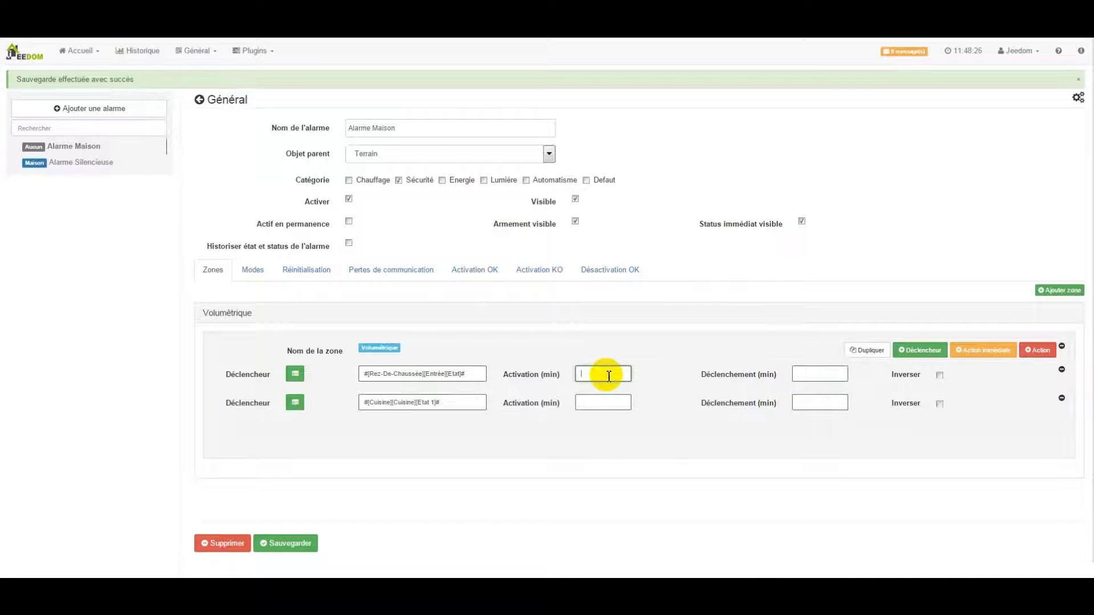
{"action": "left_click", "coordinate": [815, 374]}
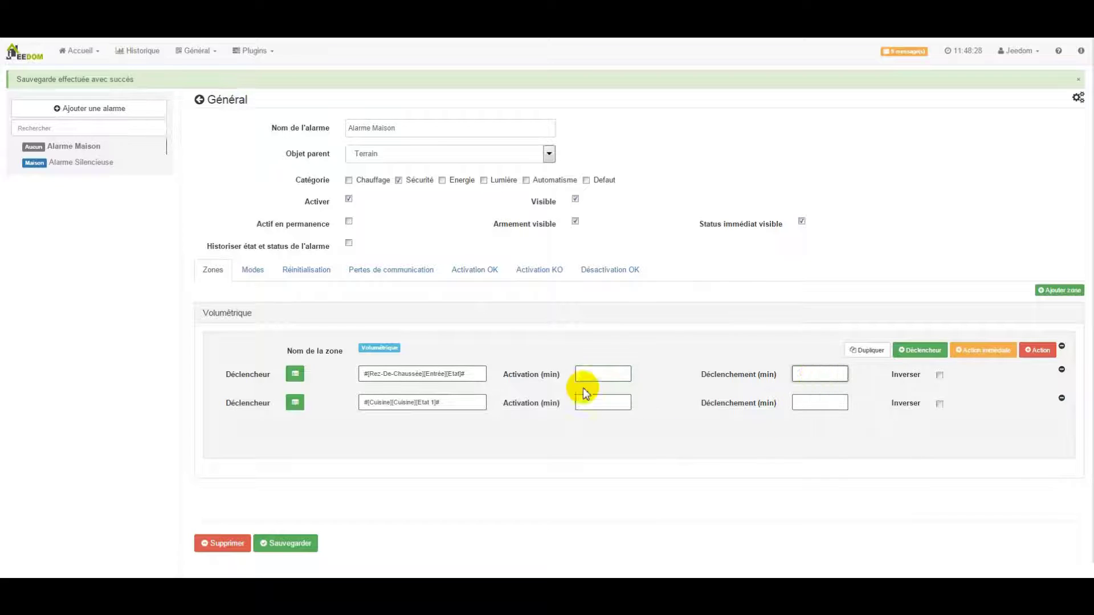
{"action": "left_click", "coordinate": [607, 374]}
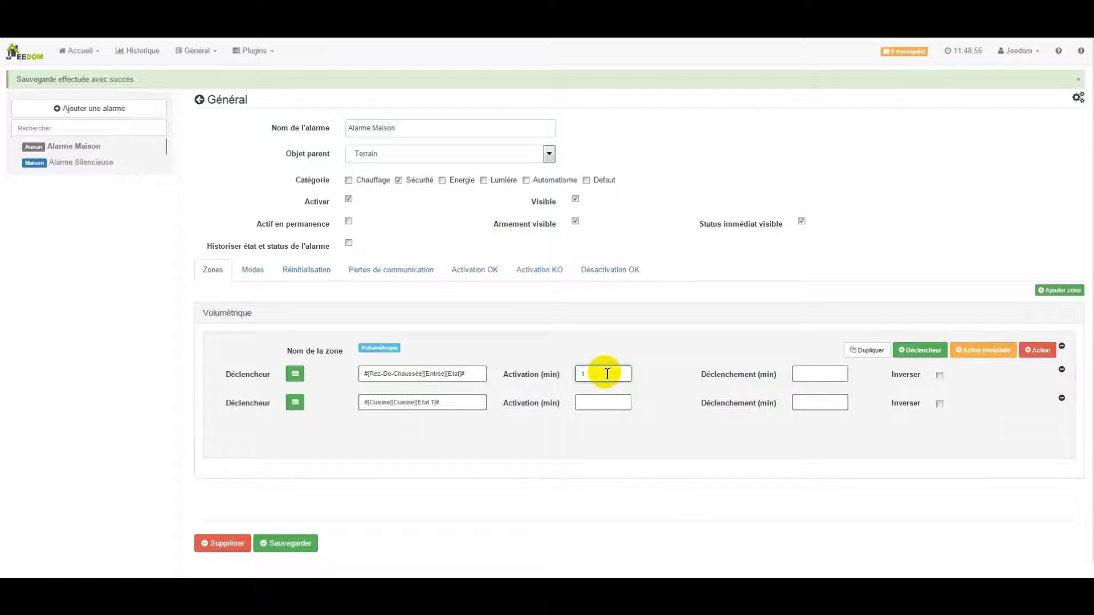
{"action": "left_click", "coordinate": [825, 376]}
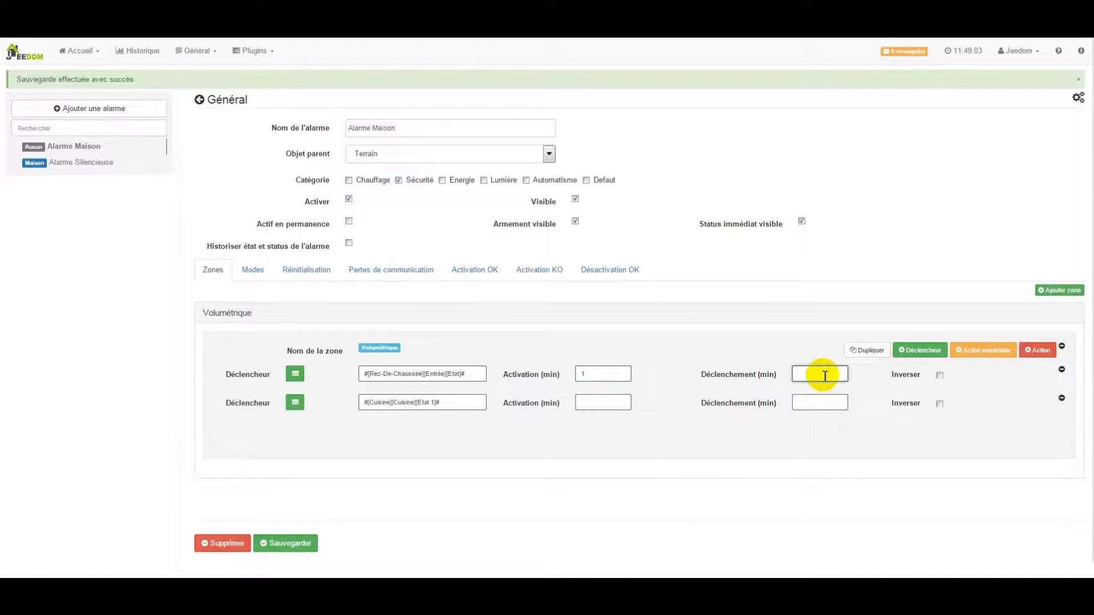
{"action": "type", "text": "1"}
{"action": "left_click", "coordinate": [595, 405]}
{"action": "type", "text": "1"}
{"action": "left_click", "coordinate": [832, 403]}
{"action": "type", "text": "1"}
{"action": "left_click", "coordinate": [817, 428]}
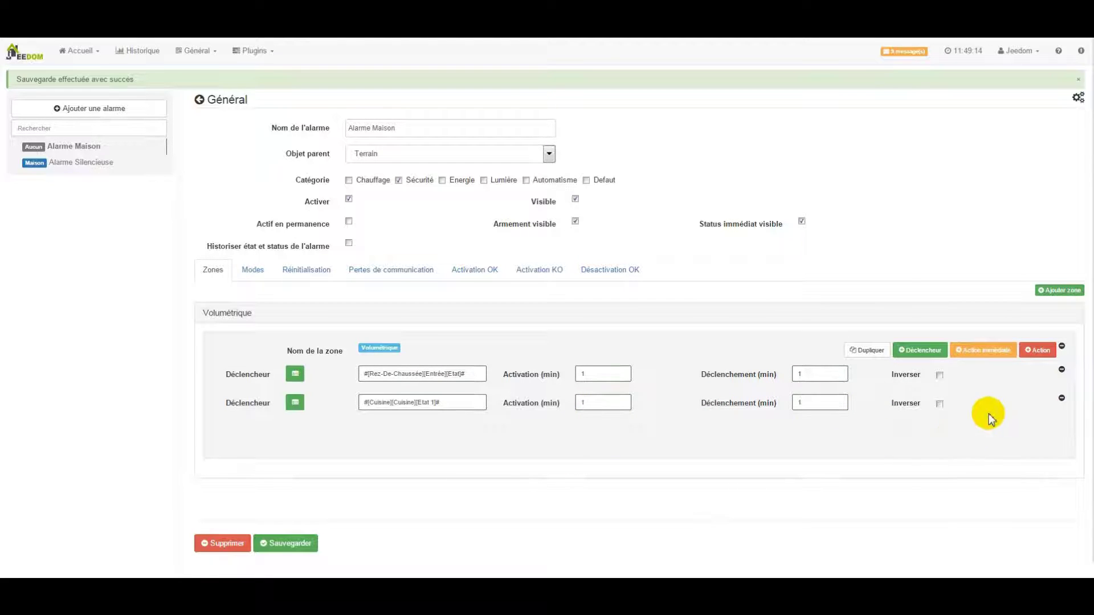
Step: Add an immediate action to the zone using the Note1 command of Pushbullet under the object Aucun
{"action": "left_click", "coordinate": [984, 352]}
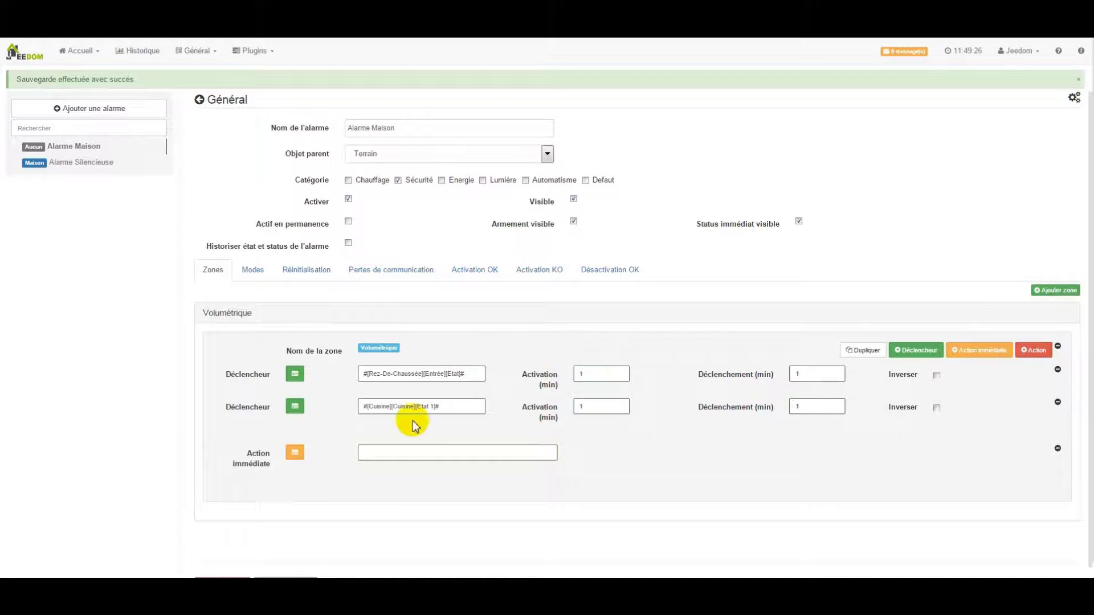
{"action": "left_click", "coordinate": [415, 452]}
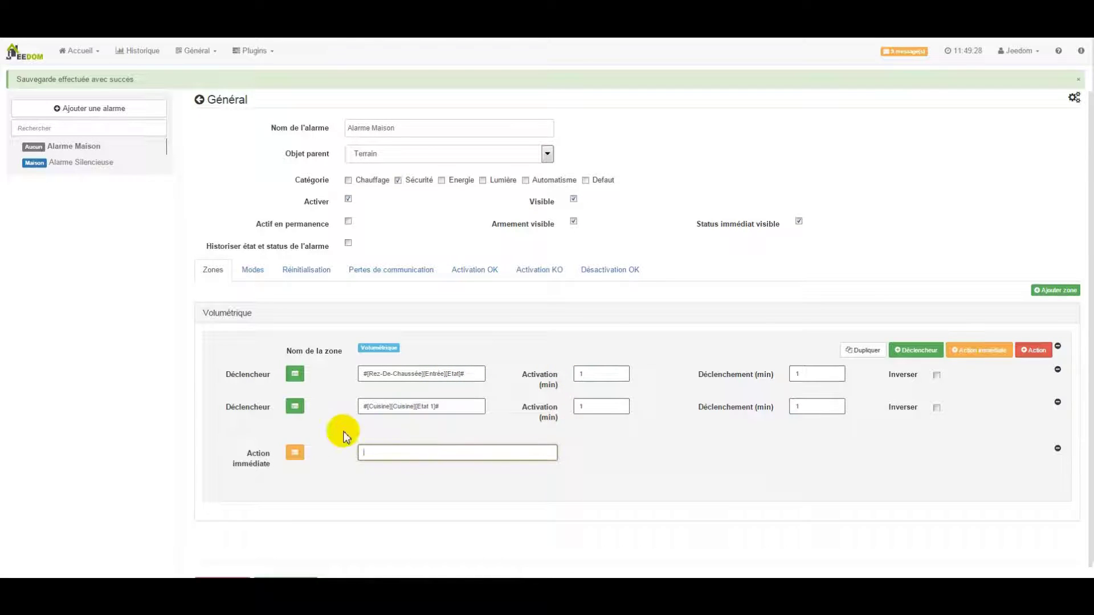
{"action": "left_click", "coordinate": [295, 453]}
{"action": "left_click", "coordinate": [459, 309]}
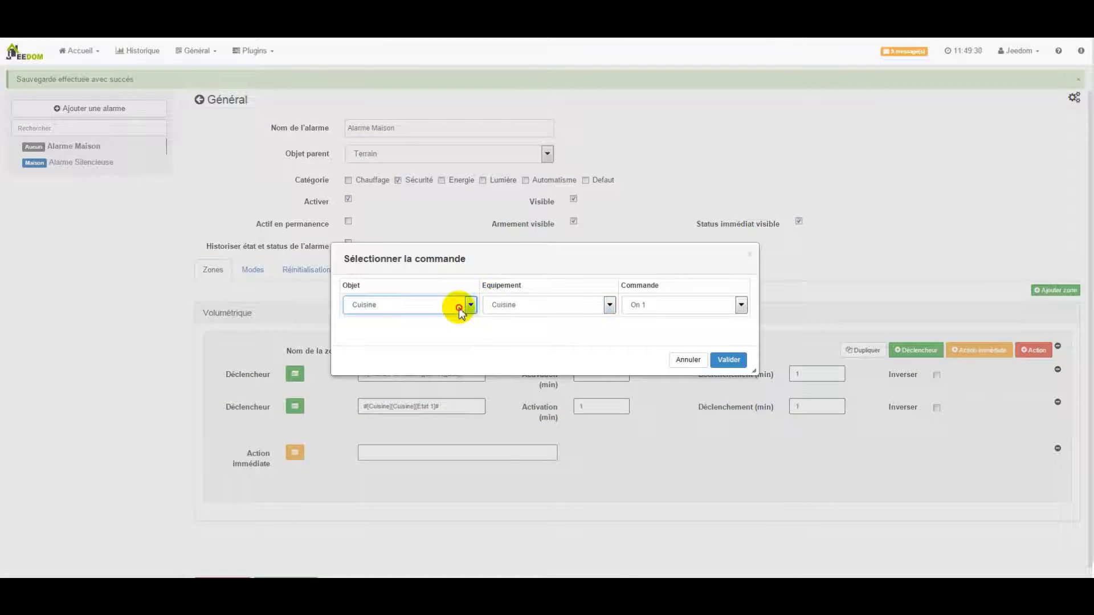
{"action": "left_click", "coordinate": [428, 317]}
{"action": "left_click", "coordinate": [631, 306]}
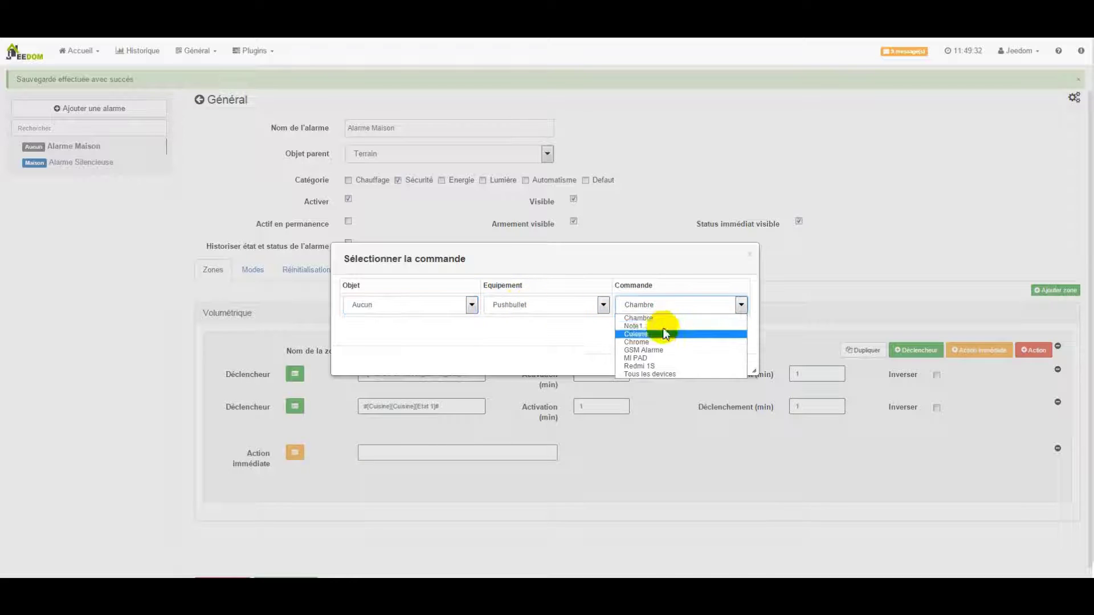
{"action": "left_click", "coordinate": [655, 326]}
{"action": "left_click", "coordinate": [725, 359]}
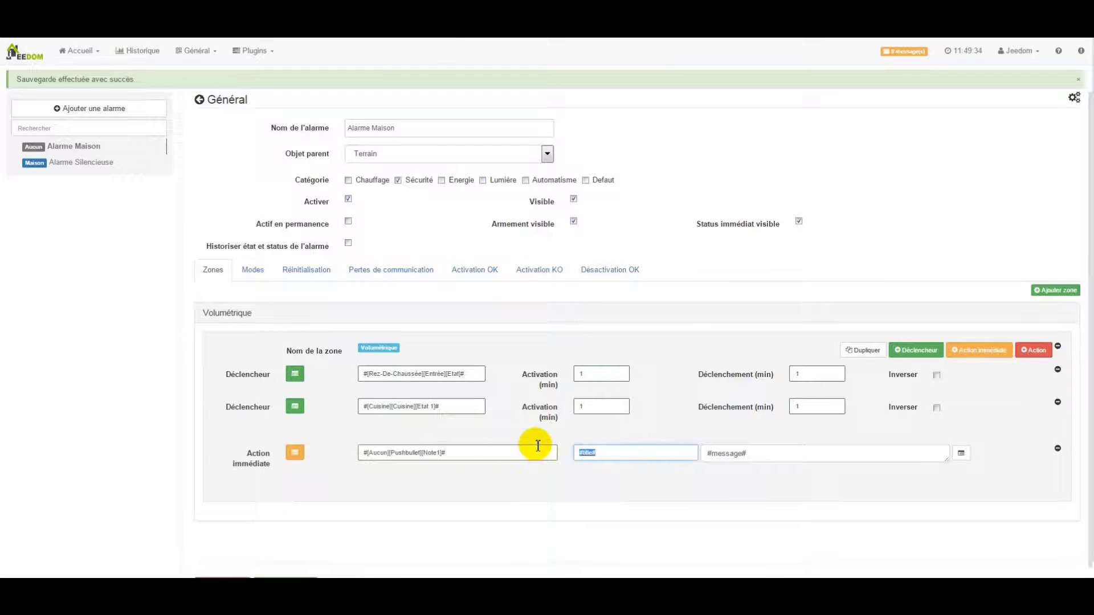
Step: Give the immediate action's notification the title "ATTENTION" and the message "ALARME EN SERVICE"
{"action": "type", "text": "ATTENTION"}
{"action": "left_click", "coordinate": [781, 453]}
{"action": "type", "text": "AL"}
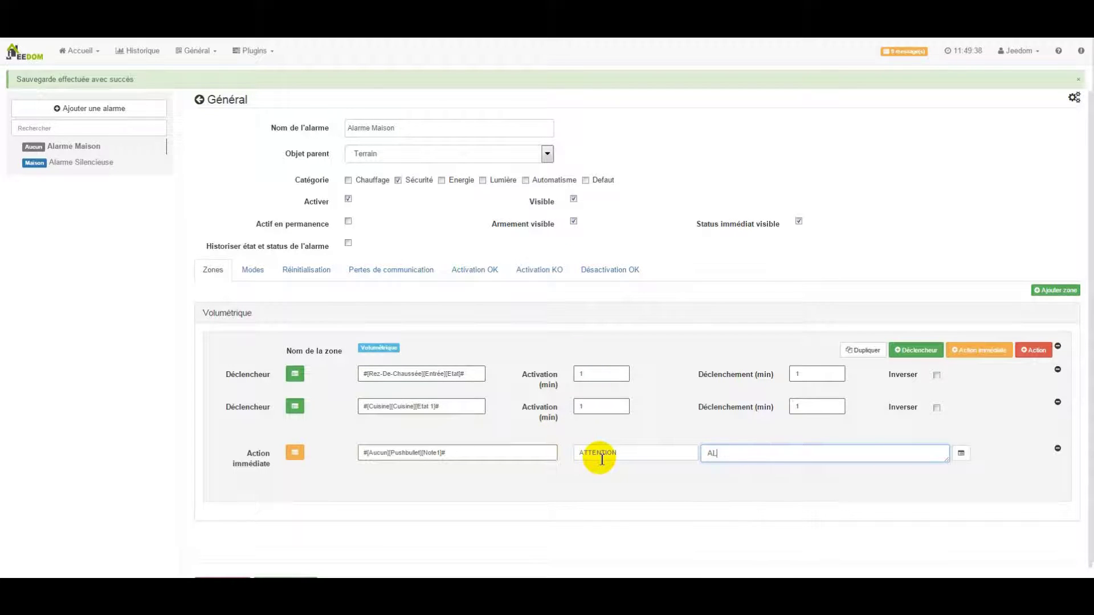
{"action": "type", "text": "ARME S"}
{"action": "type", "text": "NS ERVICE"}
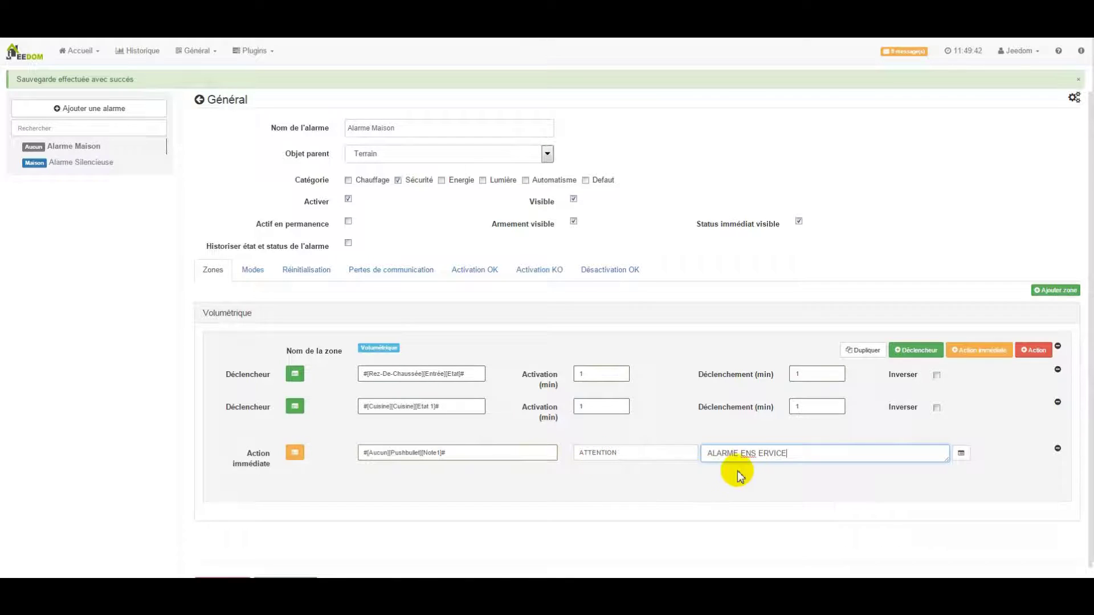
{"action": "left_click", "coordinate": [755, 456]}
{"action": "key", "text": "BackSpace"}
{"action": "key", "text": "Right"}
{"action": "type", "text": "S"}
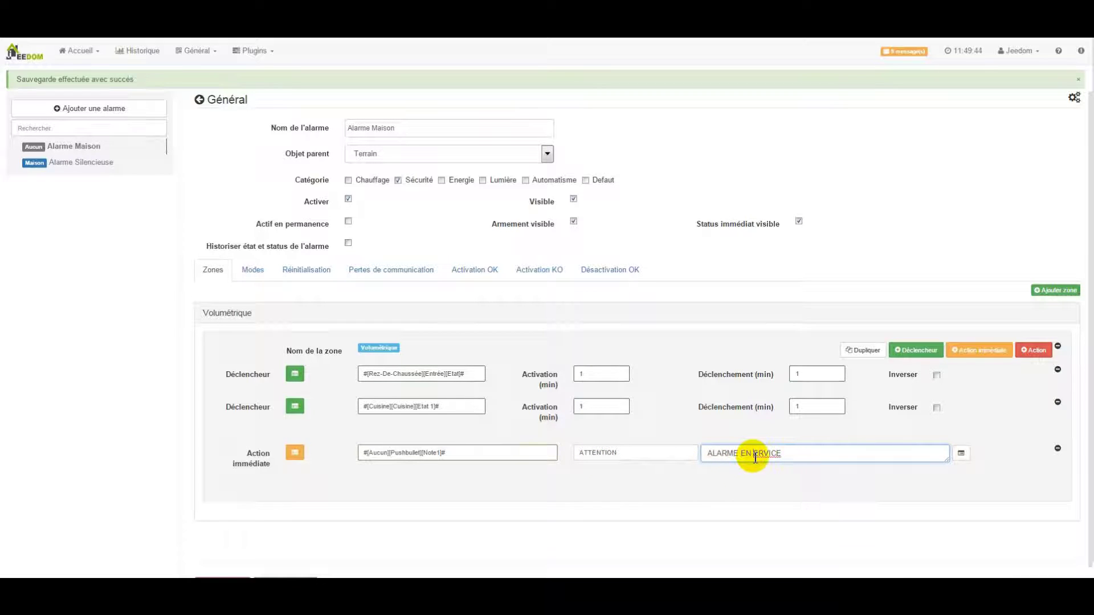
{"action": "left_click", "coordinate": [800, 487]}
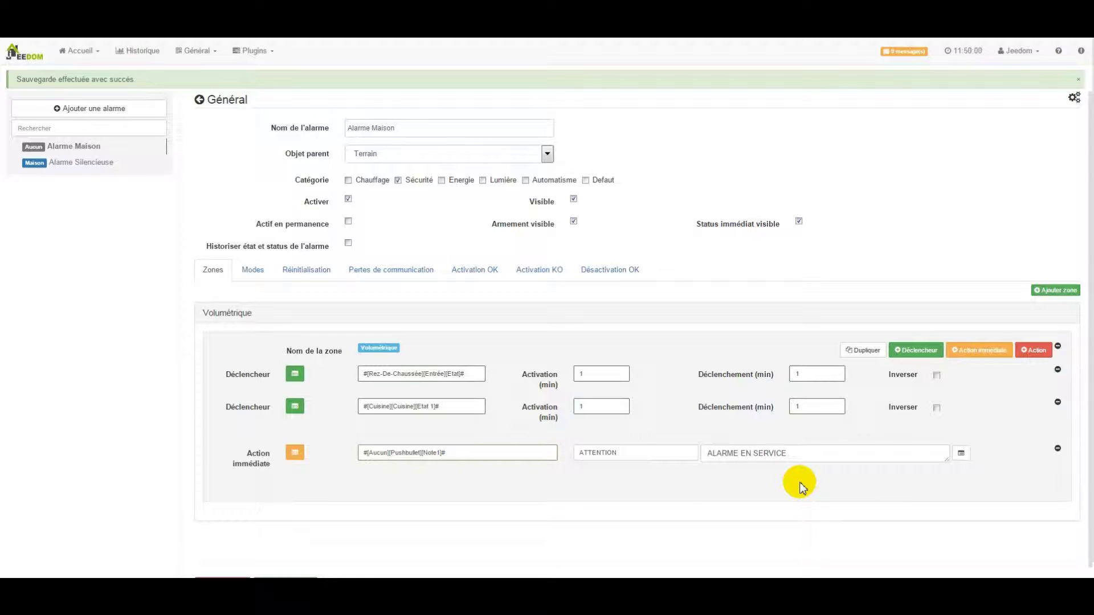
Step: Add an action to the Volumétrique zone using the Note1 command of Pushbullet under the object Aucun
{"action": "left_click", "coordinate": [1036, 350]}
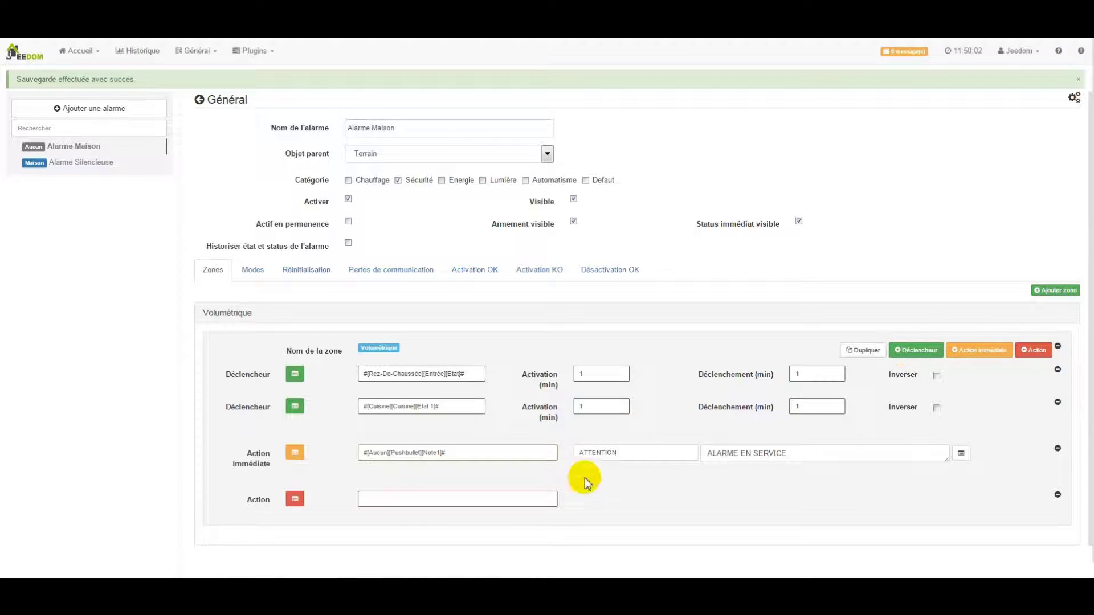
{"action": "left_click", "coordinate": [537, 500]}
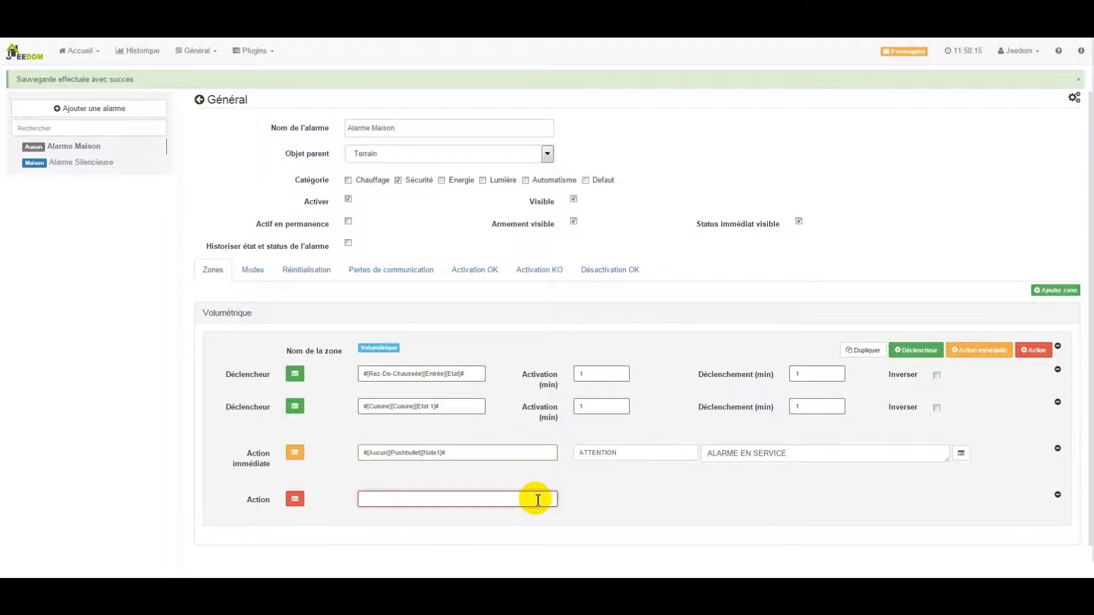
{"action": "left_click", "coordinate": [295, 500]}
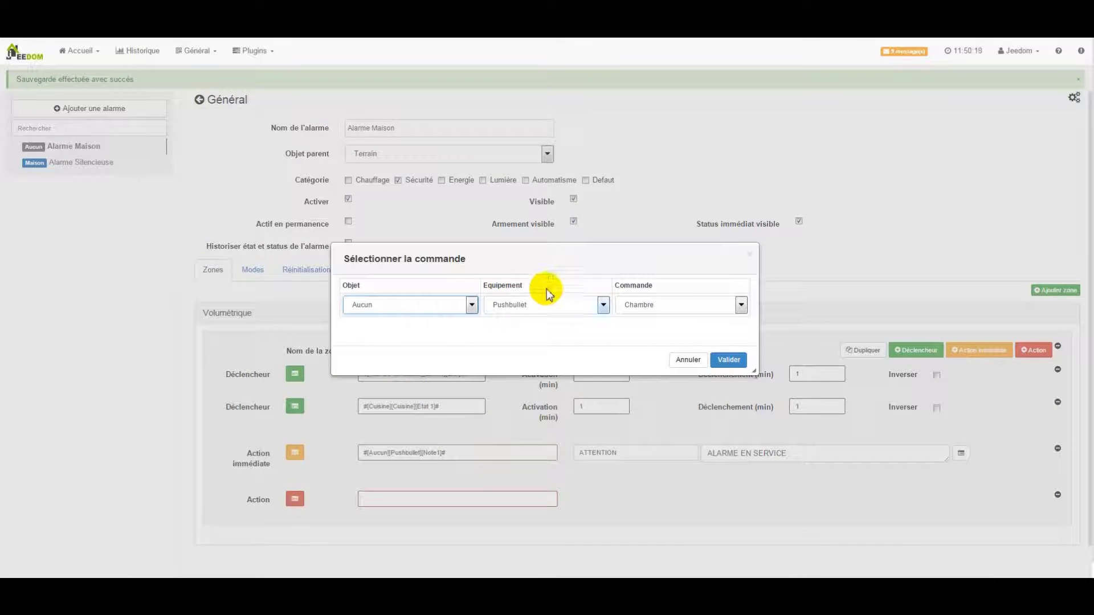
{"action": "left_click", "coordinate": [677, 307]}
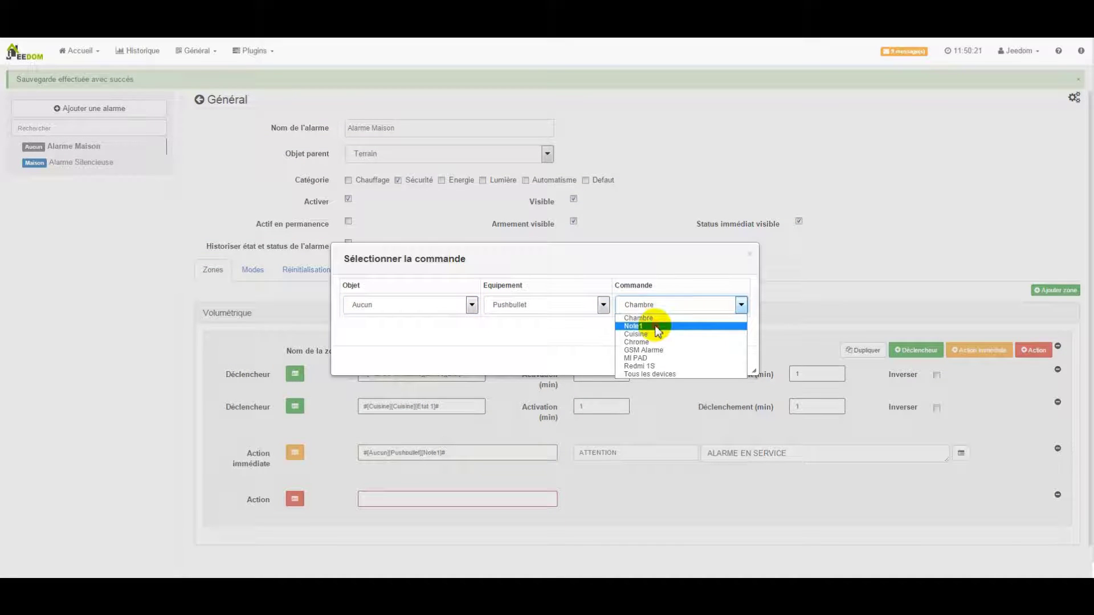
{"action": "left_click", "coordinate": [638, 326]}
{"action": "left_click", "coordinate": [732, 360]}
Step: Give the Volumétrique action's notification the title "ATTENTION" and the message "EFFRACTION VOLUMETRIQUE"
{"action": "triple_click", "coordinate": [624, 505]}
{"action": "type", "text": "ATTENTION"}
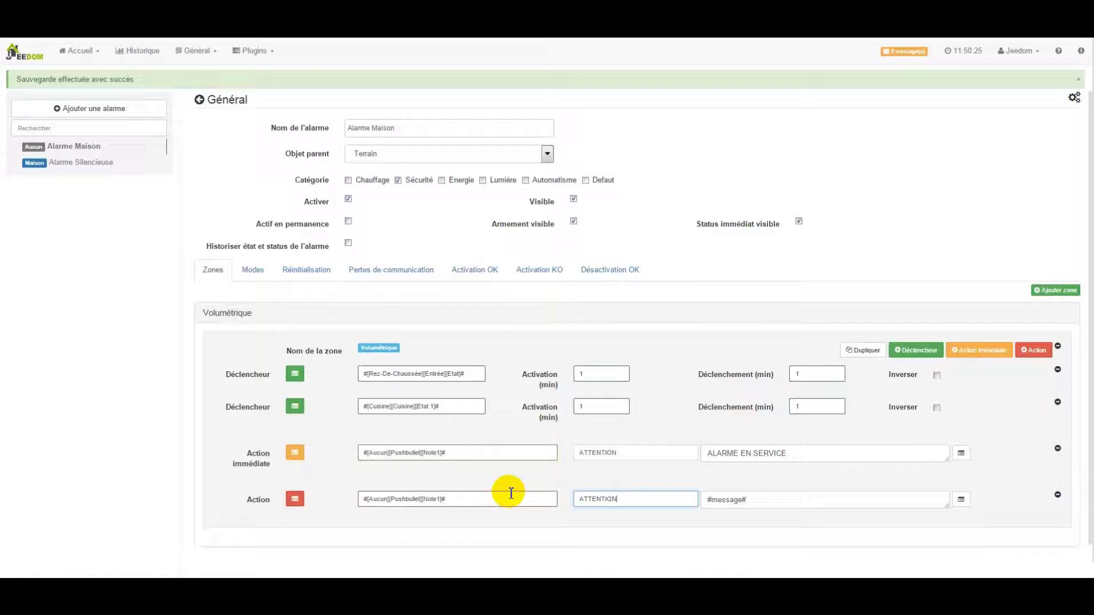
{"action": "triple_click", "coordinate": [792, 502]}
{"action": "type", "text": "E"}
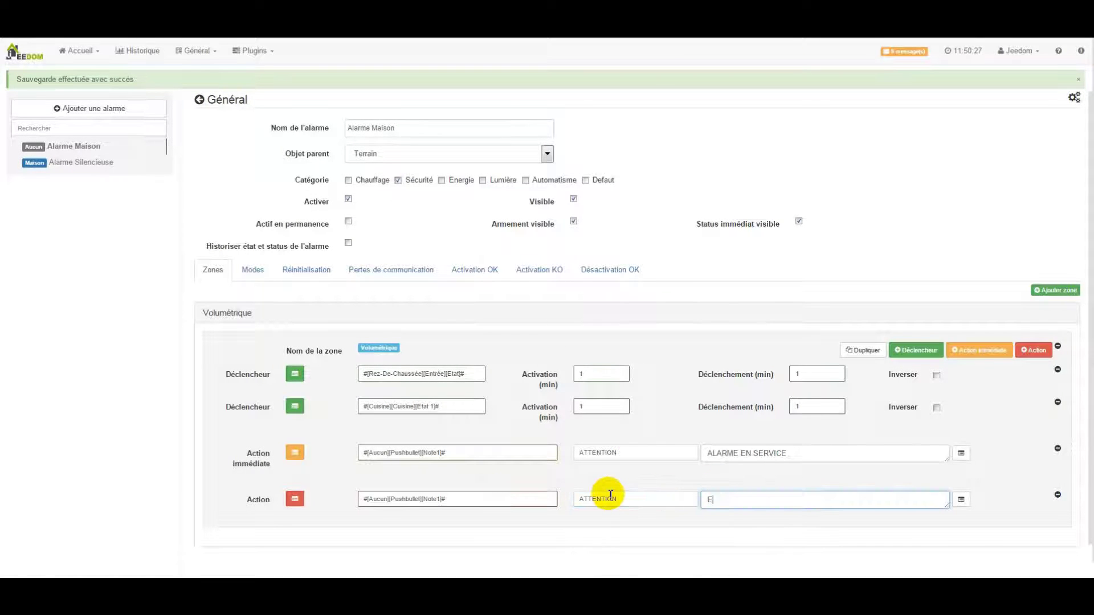
{"action": "type", "text": "FFRACTION VOLUM2TRIQUE"}
{"action": "scroll", "coordinate": [712, 450], "scroll_direction": "down", "scroll_amount": 1}
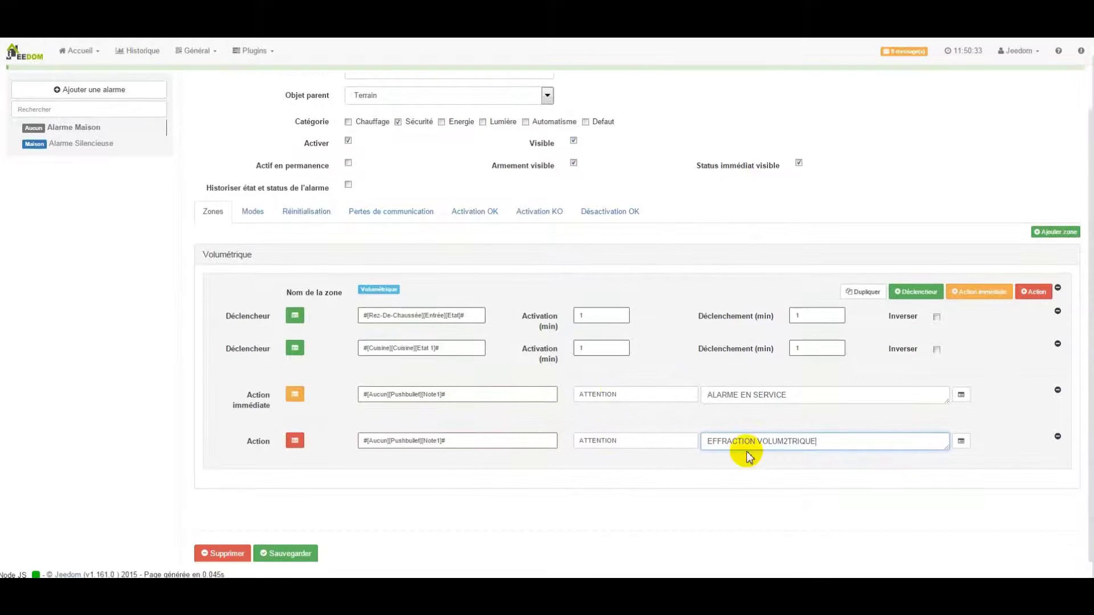
{"action": "left_click", "coordinate": [789, 442]}
{"action": "key", "text": "BackSpace"}
{"action": "type", "text": "E"}
{"action": "left_click", "coordinate": [838, 479]}
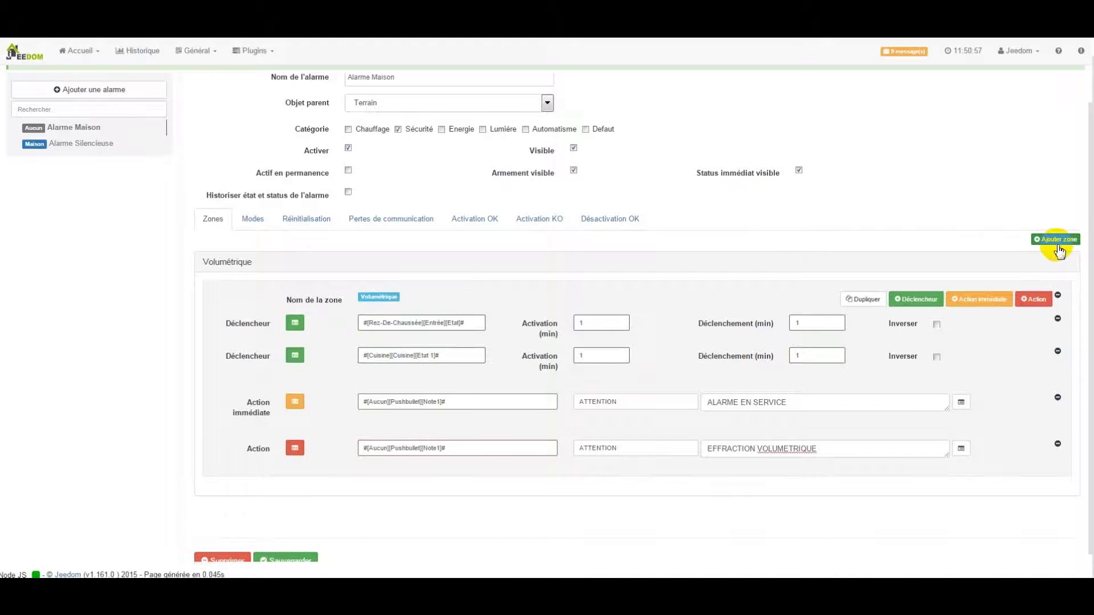
Step: Add a second alarm zone named Périmétrique and expand its settings
{"action": "left_click", "coordinate": [1059, 244]}
{"action": "type", "text": "Périmétrique"}
{"action": "left_click", "coordinate": [690, 141]}
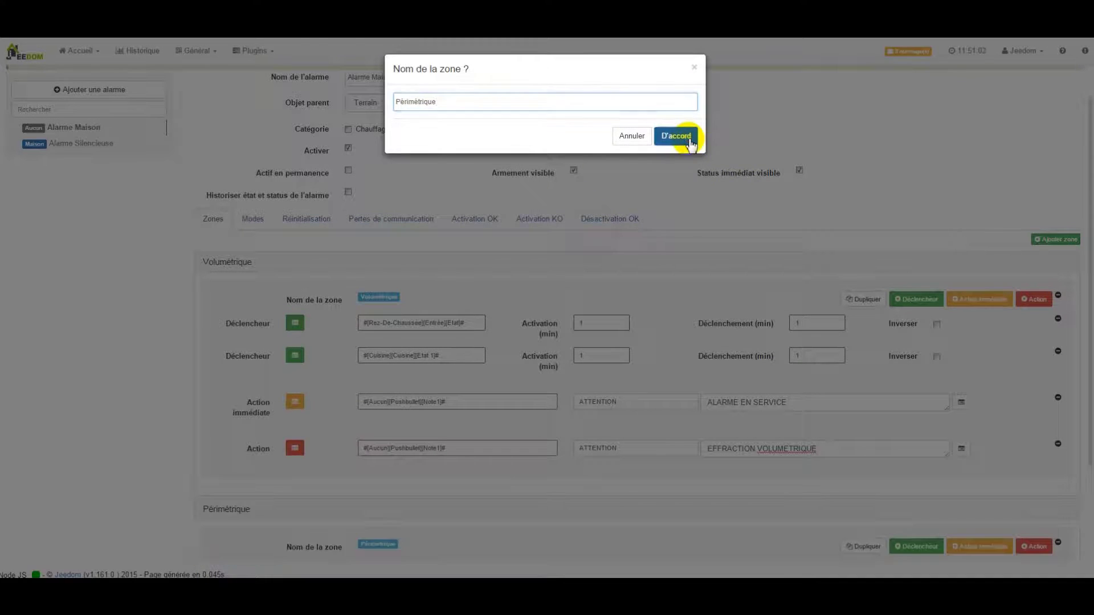
{"action": "scroll", "coordinate": [433, 365], "scroll_direction": "down", "scroll_amount": 1}
{"action": "left_click", "coordinate": [228, 482]}
{"action": "scroll", "coordinate": [547, 417], "scroll_direction": "down", "scroll_amount": 3}
Step: Add two triggers to the Périmétrique zone and assign the first to the Etat command of Baie Vitrée 1 in the Salon object
{"action": "left_click", "coordinate": [918, 419]}
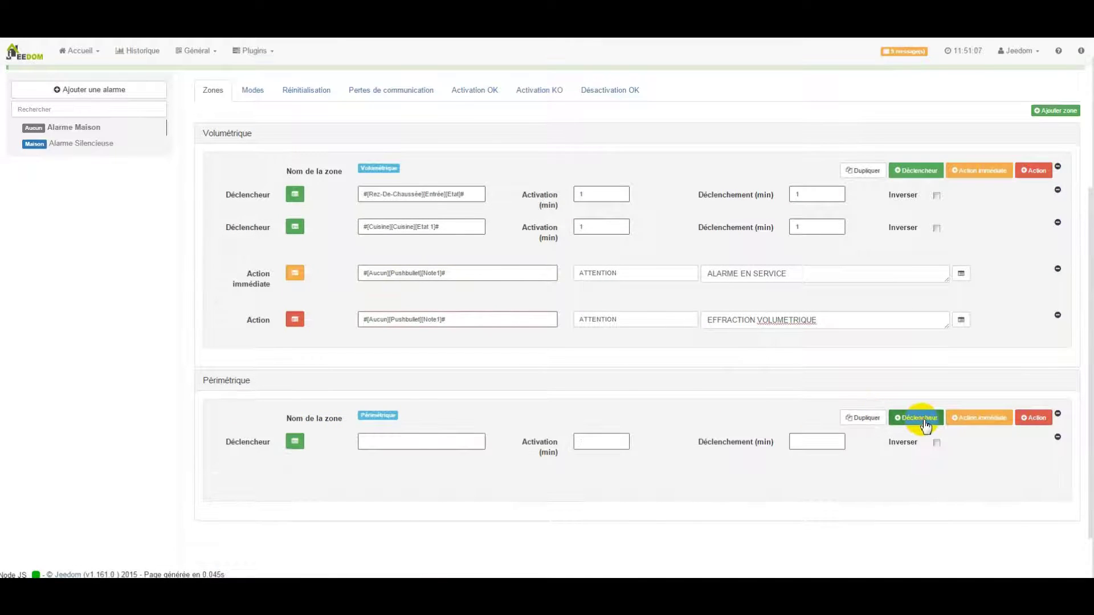
{"action": "scroll", "coordinate": [635, 398], "scroll_direction": "down", "scroll_amount": 2}
{"action": "left_click", "coordinate": [295, 376]}
{"action": "left_click", "coordinate": [416, 302]}
{"action": "left_click", "coordinate": [367, 350]}
{"action": "left_click", "coordinate": [525, 307]}
{"action": "left_click", "coordinate": [520, 358]}
{"action": "left_click", "coordinate": [719, 359]}
Step: Assign the Périmétrique zone's second trigger to the Etat command of Baie Vitrée 1 in the Salon object
{"action": "left_click", "coordinate": [295, 409]}
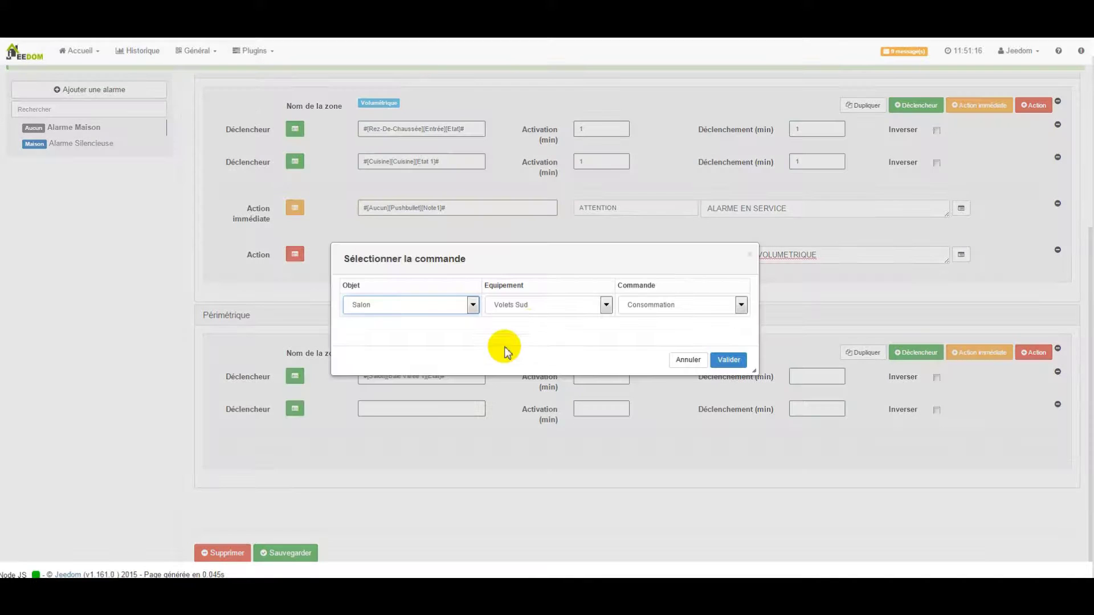
{"action": "left_click", "coordinate": [532, 305]}
{"action": "left_click", "coordinate": [520, 351]}
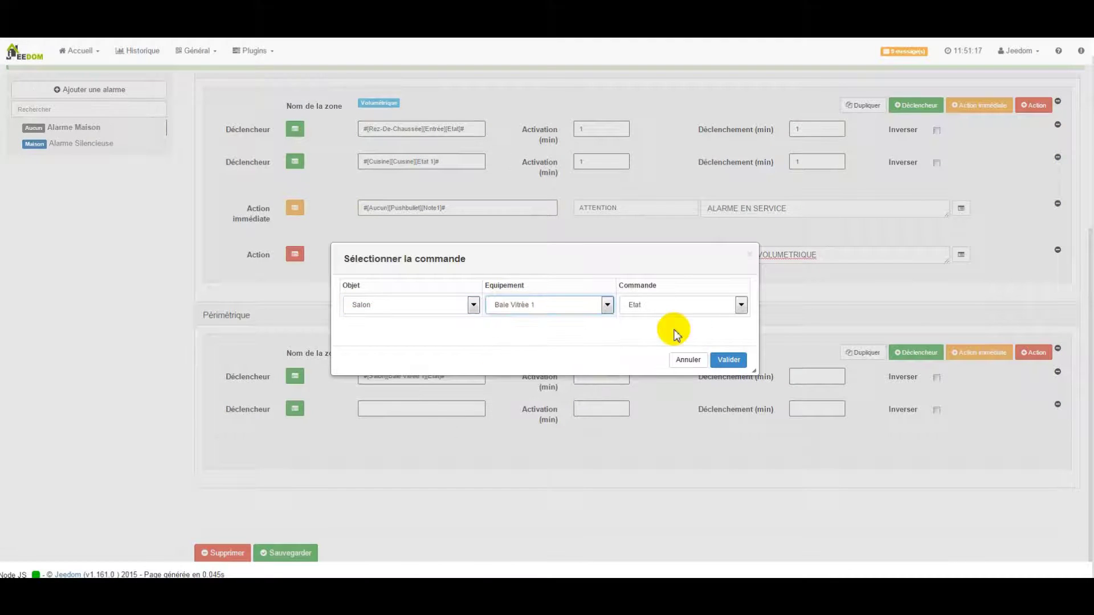
{"action": "left_click", "coordinate": [723, 360]}
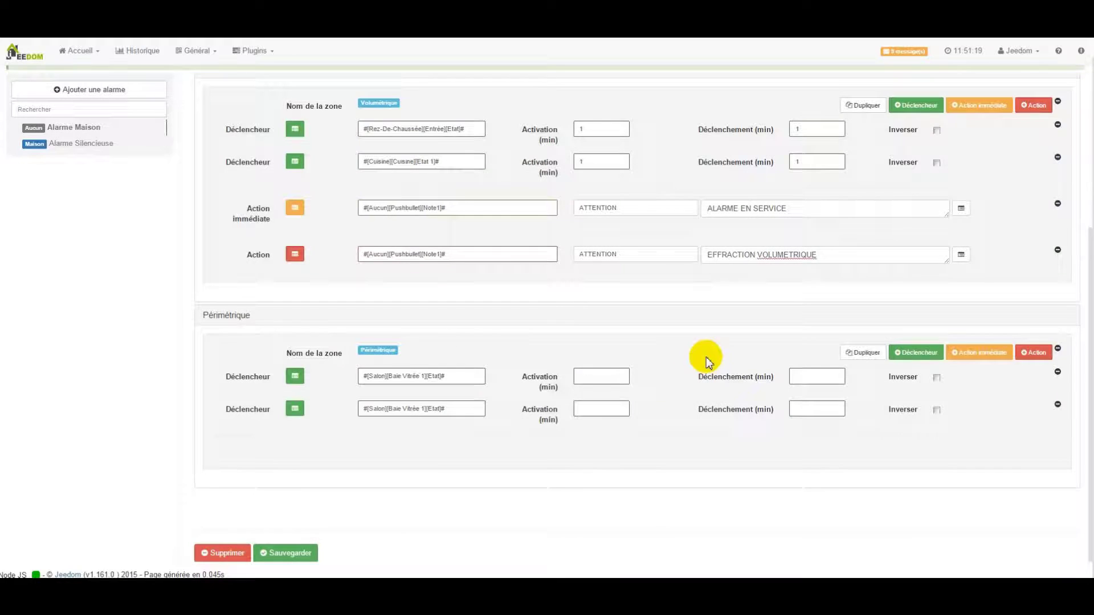
Step: Set the activation and triggering delays of both Périmétrique triggers to 1 minute
{"action": "left_click", "coordinate": [598, 377]}
{"action": "type", "text": "1"}
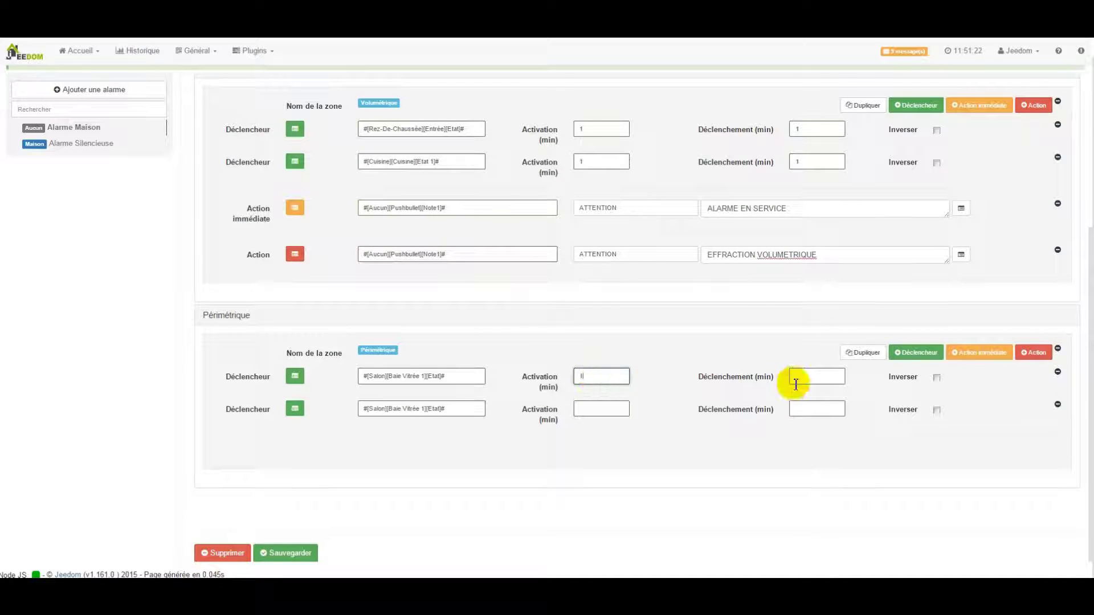
{"action": "left_click", "coordinate": [810, 377]}
{"action": "type", "text": "1"}
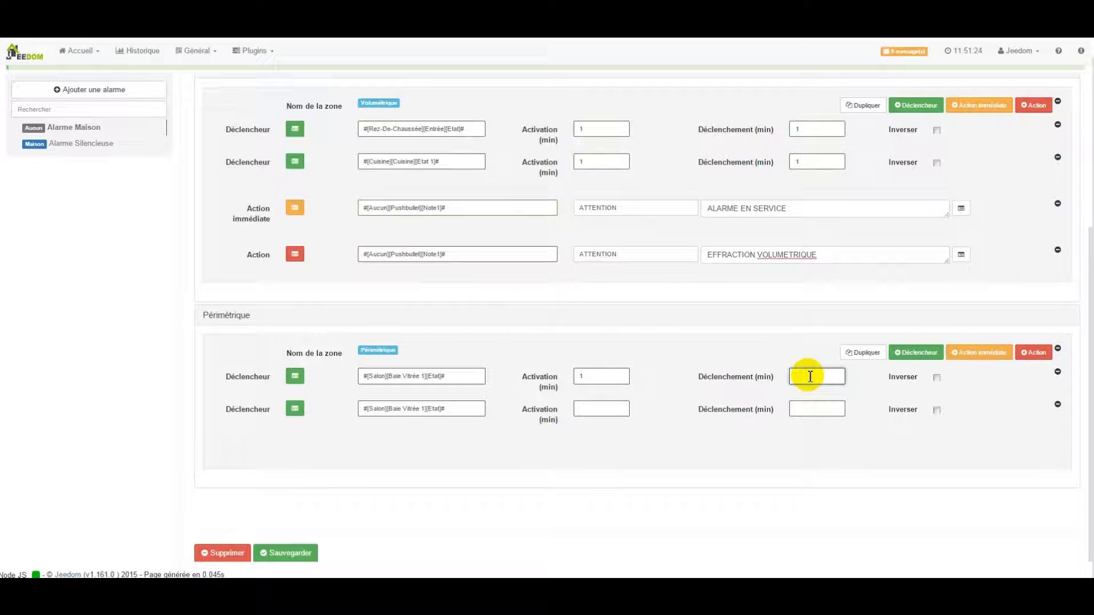
{"action": "left_click", "coordinate": [814, 410]}
{"action": "type", "text": "1"}
{"action": "left_click", "coordinate": [598, 408]}
{"action": "type", "text": "1"}
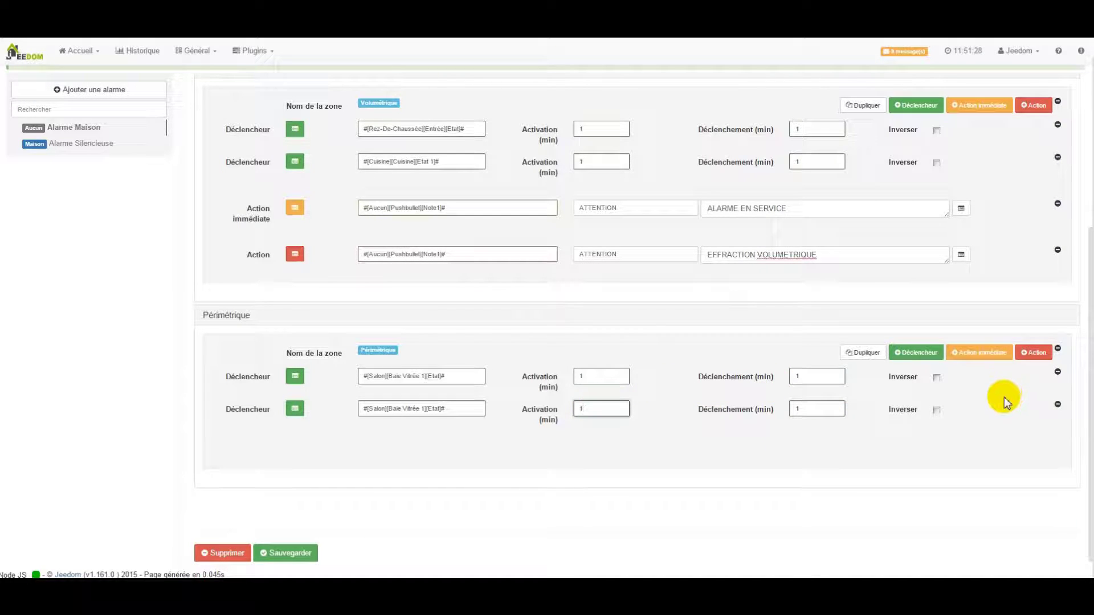
Step: Add an immediate action to the Périmétrique zone using the Note1 command of Pushbullet under the object Aucun
{"action": "left_click", "coordinate": [989, 354]}
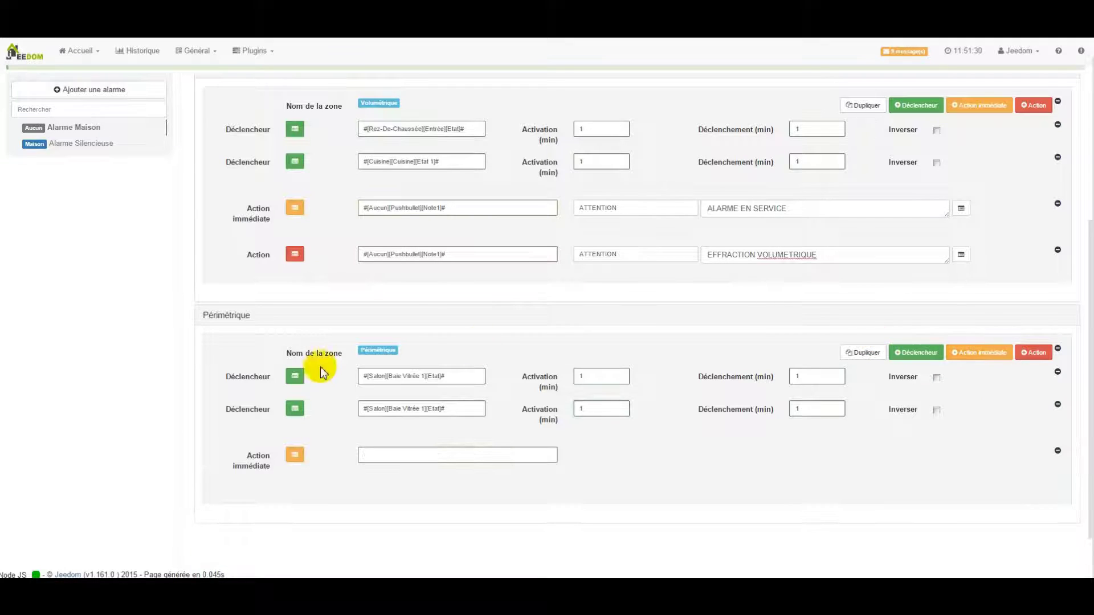
{"action": "left_click", "coordinate": [294, 455]}
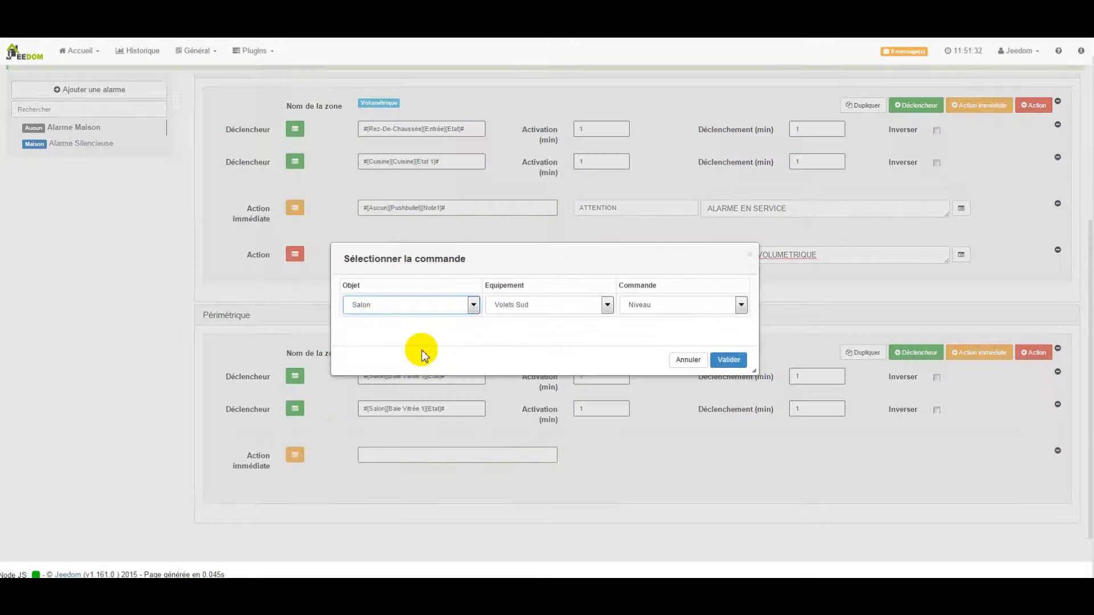
{"action": "left_click", "coordinate": [550, 305]}
{"action": "left_click", "coordinate": [391, 306]}
{"action": "left_click", "coordinate": [391, 319]}
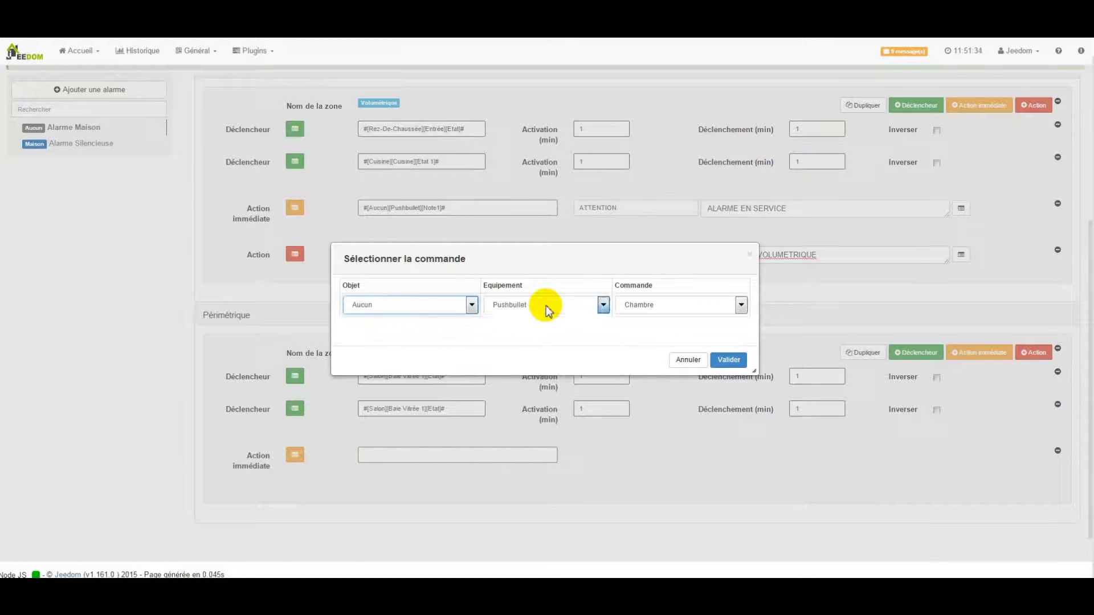
{"action": "left_click", "coordinate": [604, 306]}
{"action": "left_click", "coordinate": [684, 306]}
{"action": "left_click", "coordinate": [684, 327]}
{"action": "left_click", "coordinate": [727, 359]}
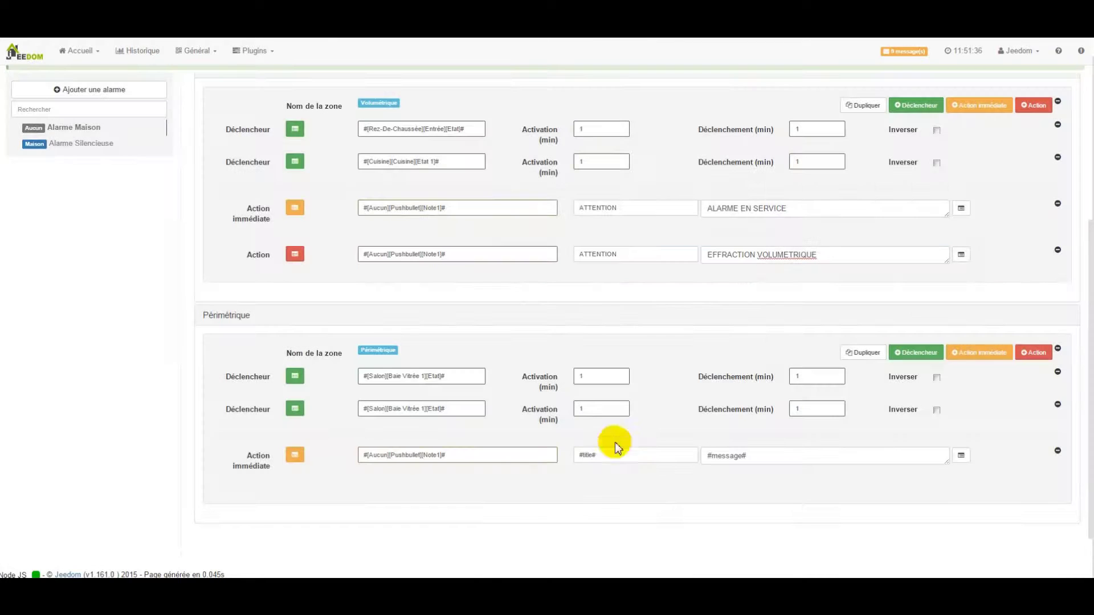
Step: Give the Périmétrique immediate action's notification the title "ATTENTION" and the message "ALARME PERIMETRIQUE EN SERVICE"
{"action": "left_click", "coordinate": [635, 455]}
{"action": "type", "text": "a"}
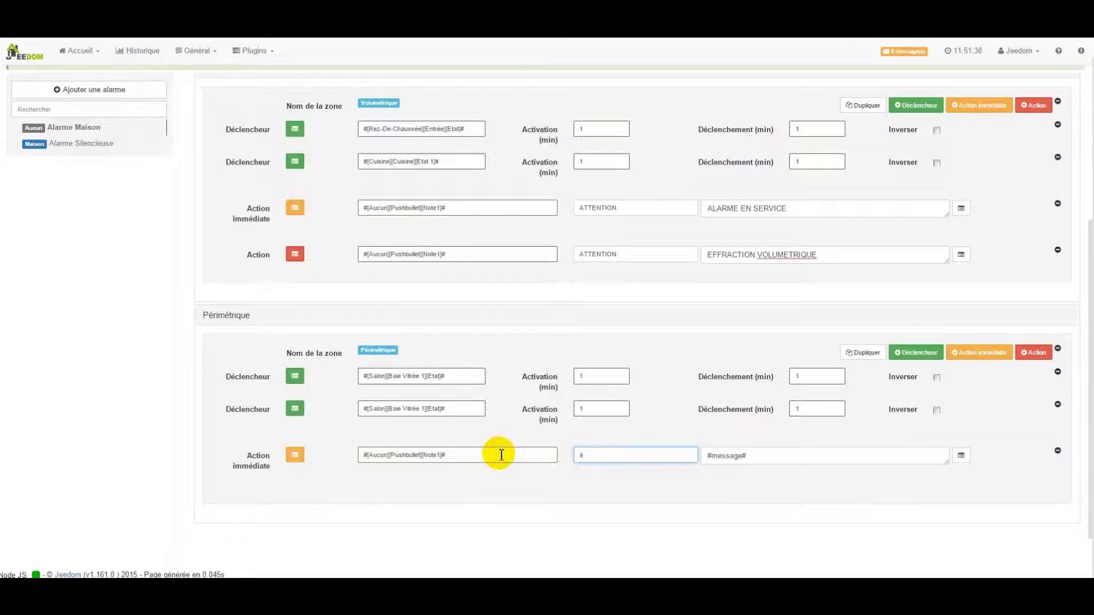
{"action": "type", "text": "TTENTION"}
{"action": "key", "text": "Tab"}
{"action": "type", "text": "ALARME"}
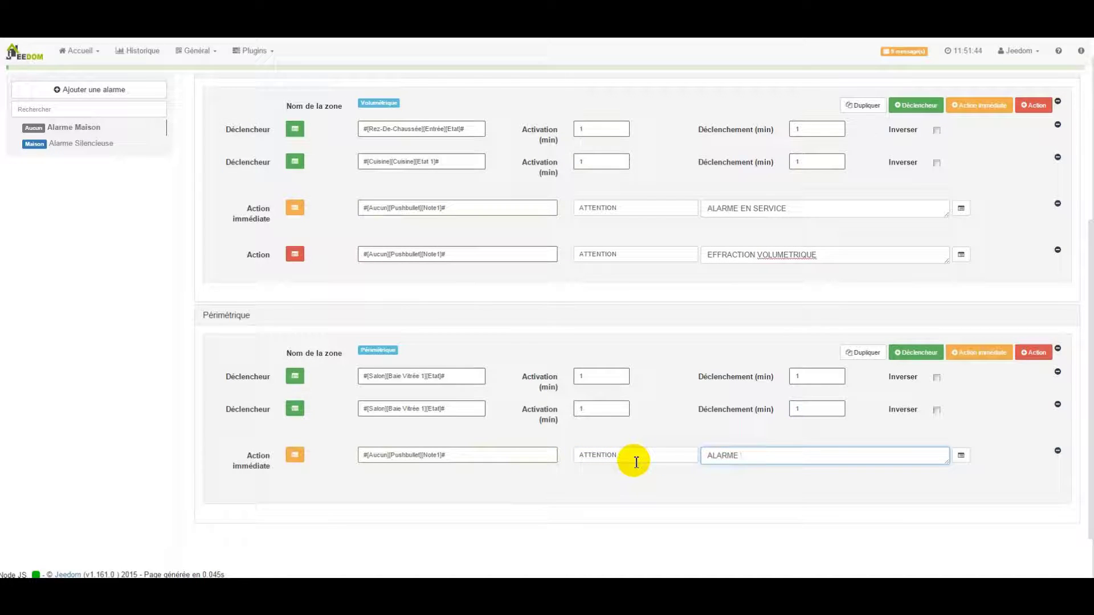
{"action": "type", "text": " PERIMETRIQUE EN SERVICE"}
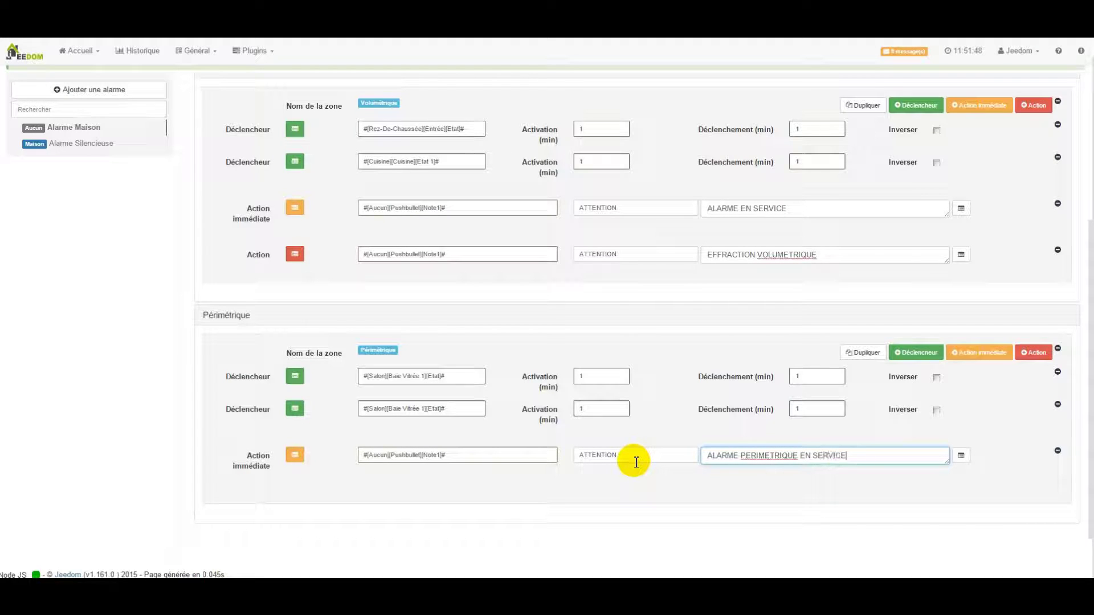
Step: Add an action to the Périmétrique zone using the Note1 command of Pushbullet under the object Aucun
{"action": "left_click", "coordinate": [1035, 357]}
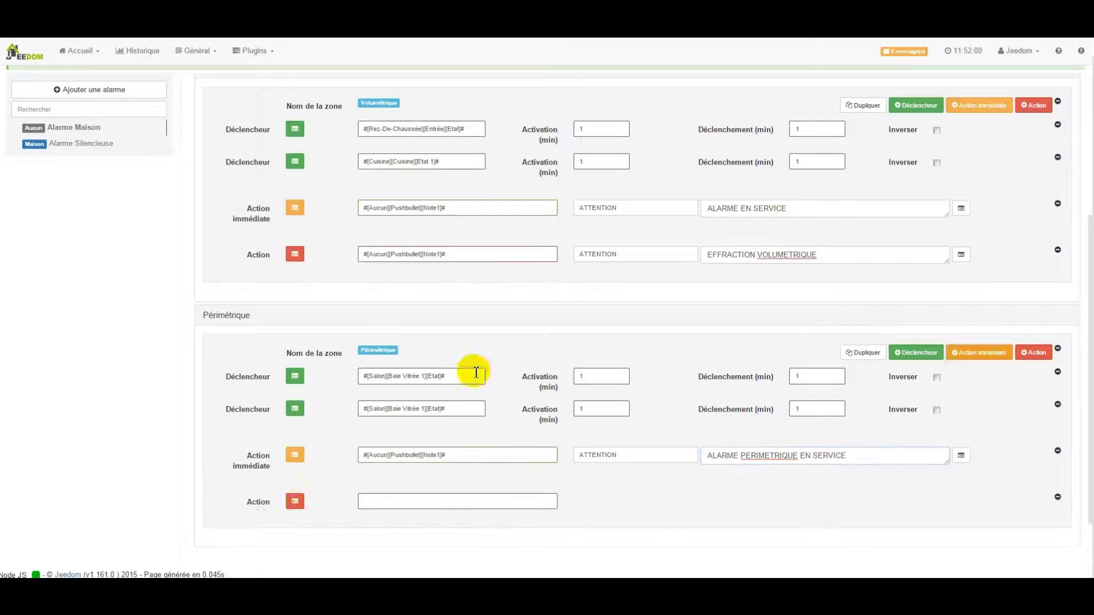
{"action": "left_click", "coordinate": [294, 501]}
{"action": "left_click", "coordinate": [561, 307]}
{"action": "left_click", "coordinate": [684, 305]}
{"action": "left_click", "coordinate": [664, 335]}
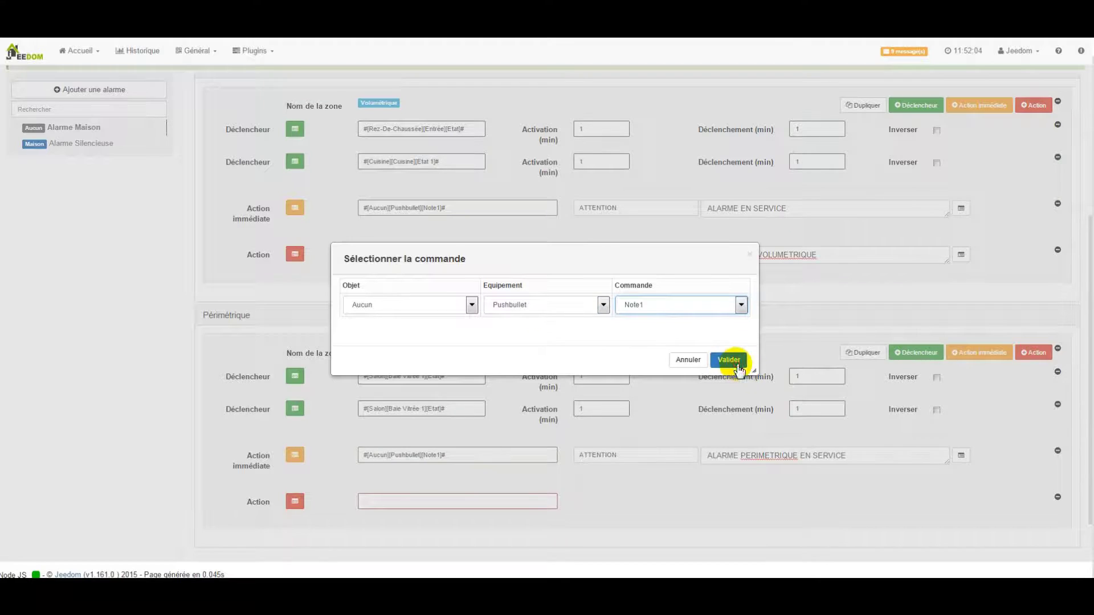
{"action": "left_click", "coordinate": [731, 362]}
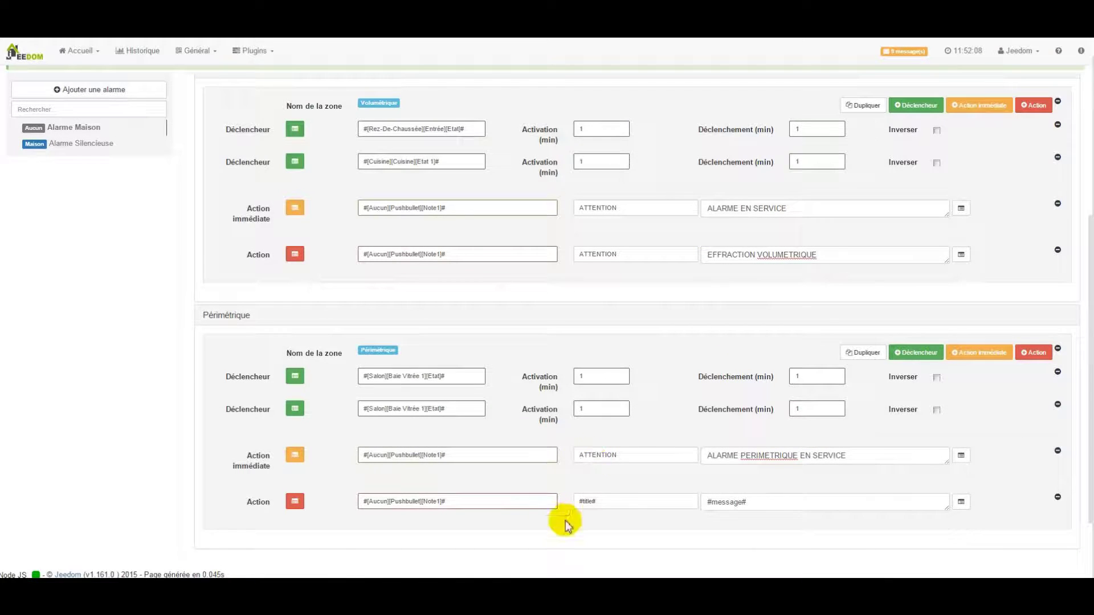
Step: Give the Périmétrique action's notification the title "ATTENTION" and the message "EFFRACTION PERIMETRIQUE", and save the alarm
{"action": "left_click_drag", "start_coordinate": [579, 504], "coordinate": [670, 527]}
{"action": "type", "text": "ATT"}
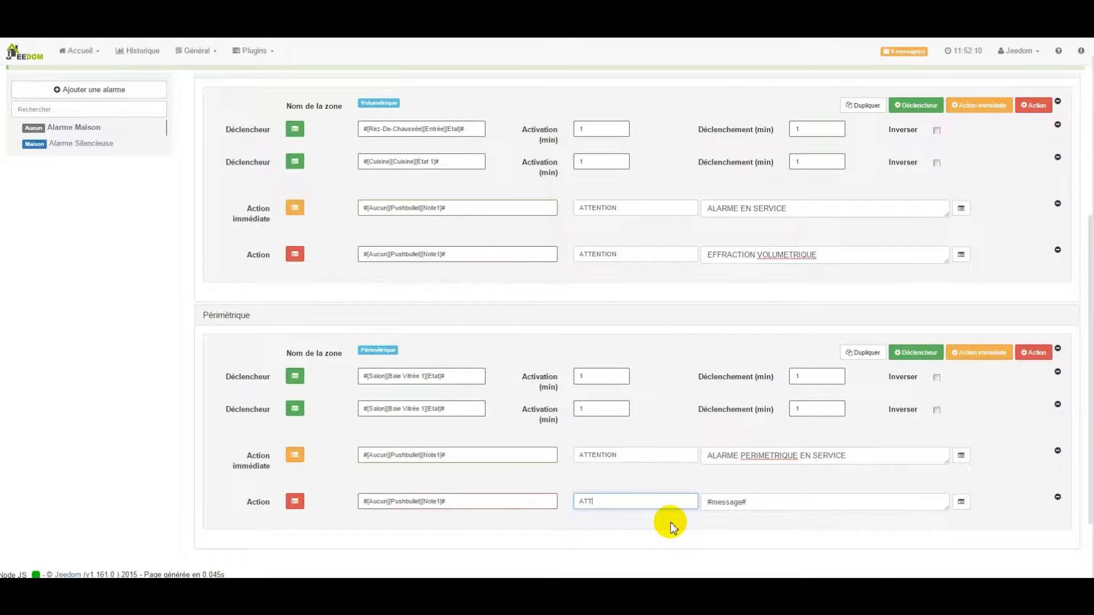
{"action": "key", "text": "Tab"}
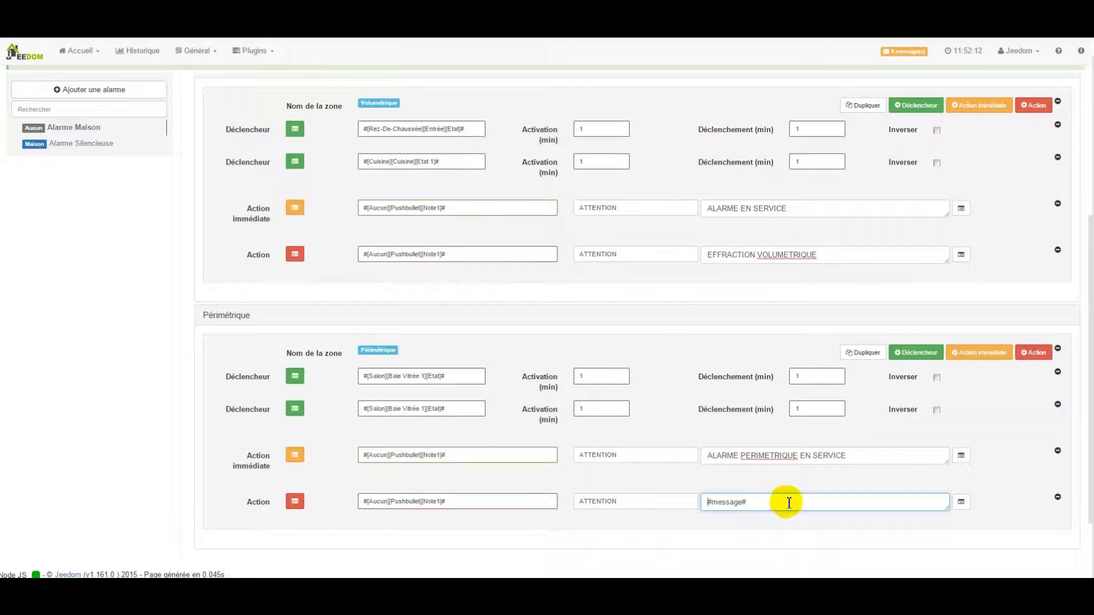
{"action": "left_click_drag", "start_coordinate": [786, 502], "coordinate": [651, 508]}
{"action": "type", "text": "EFFRACTION PERIMETRIQUE"}
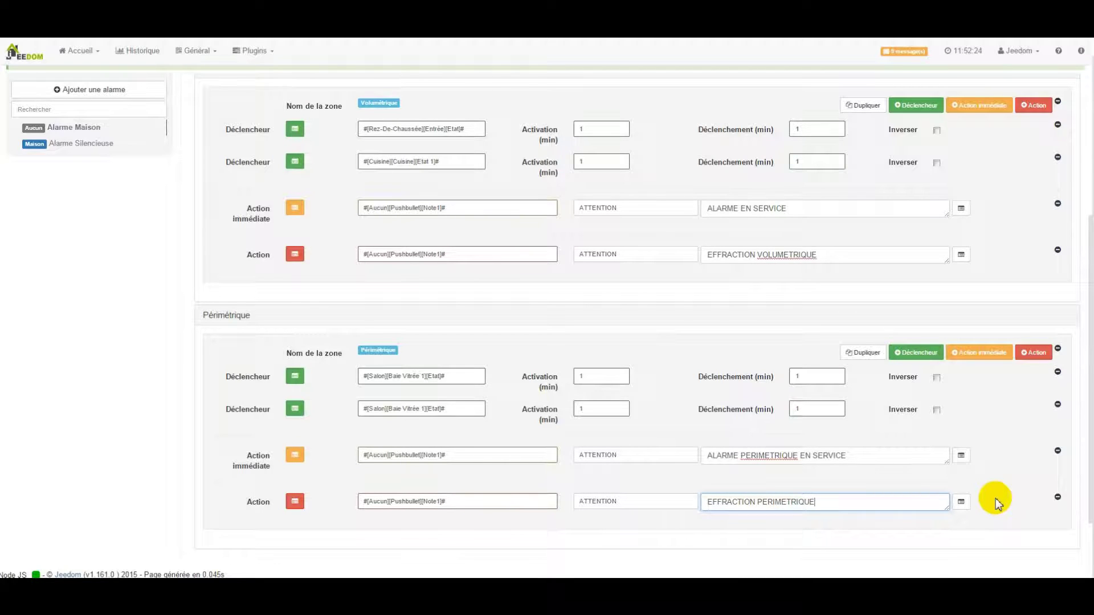
{"action": "left_click", "coordinate": [904, 518]}
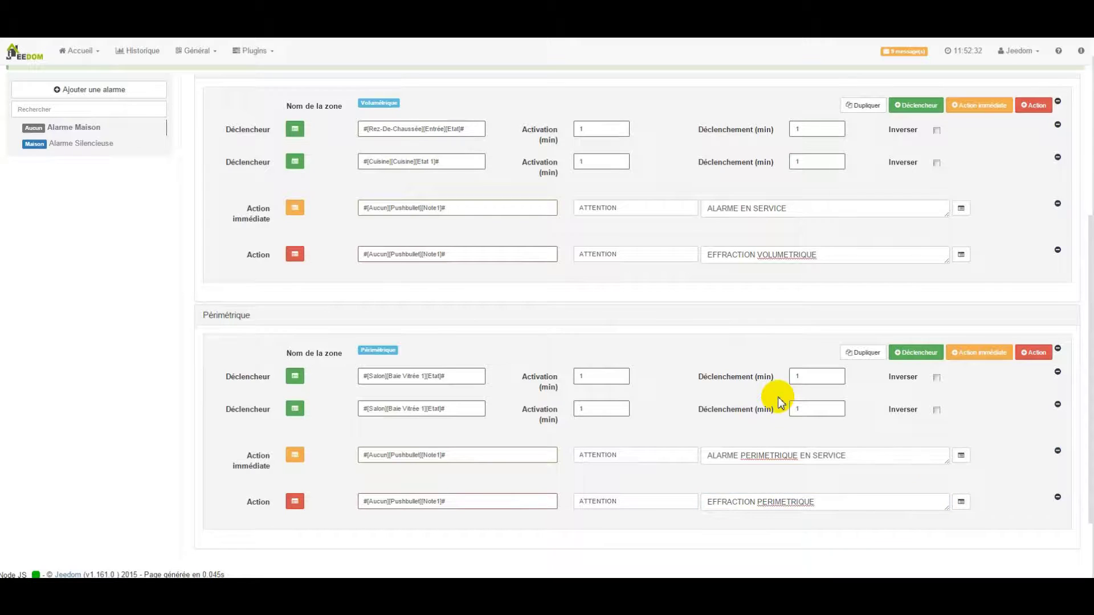
{"action": "scroll", "coordinate": [354, 508], "scroll_direction": "down", "scroll_amount": 2}
{"action": "left_click", "coordinate": [308, 558]}
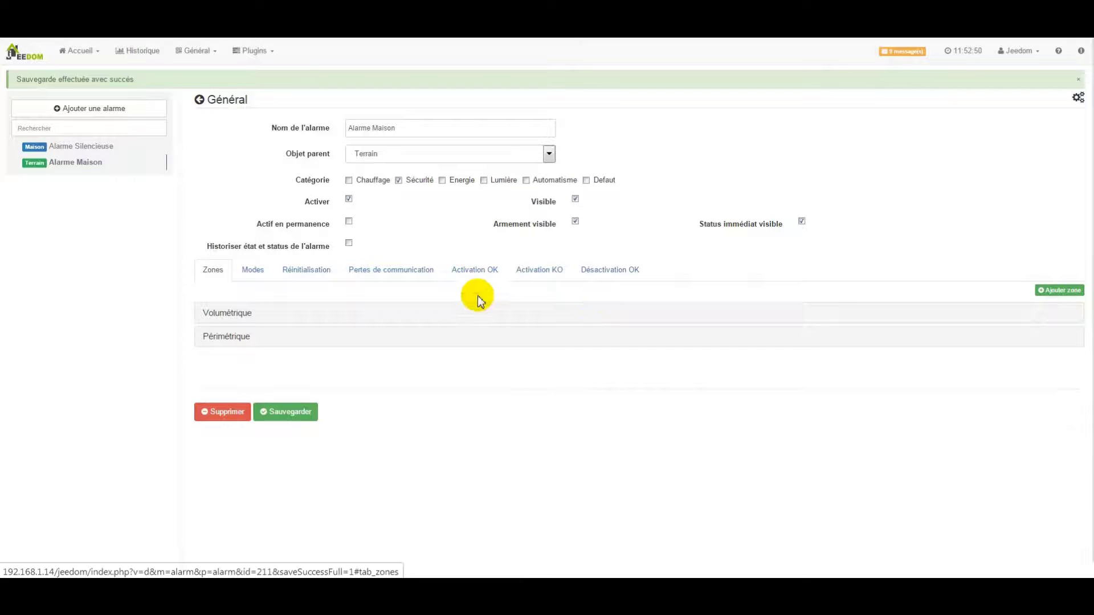
Step: Add an alarm mode named TOTAL
{"action": "left_click", "coordinate": [254, 270]}
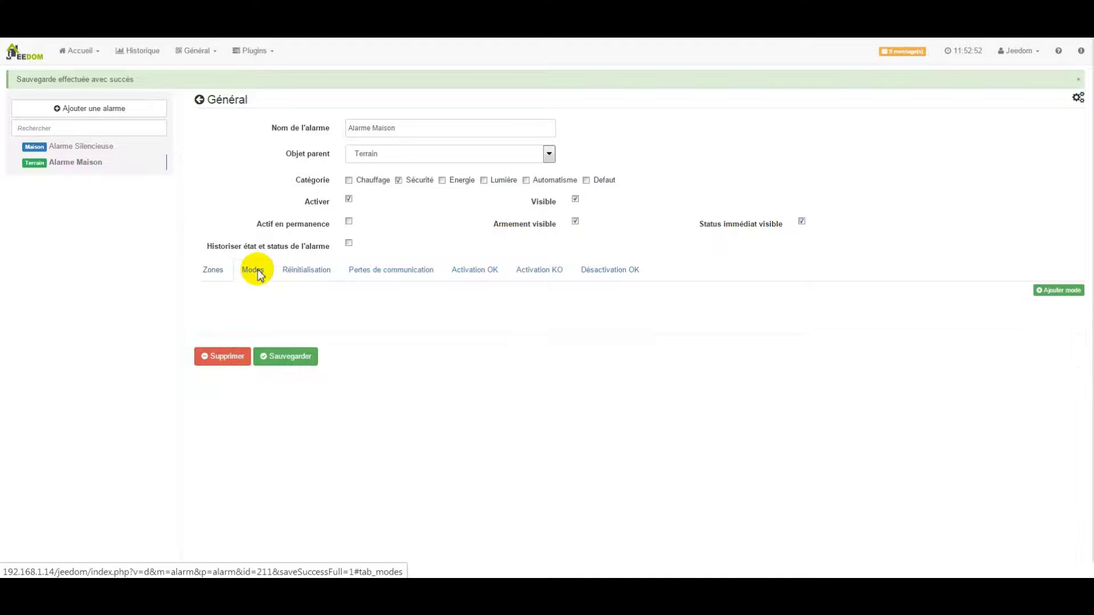
{"action": "left_click", "coordinate": [1058, 292]}
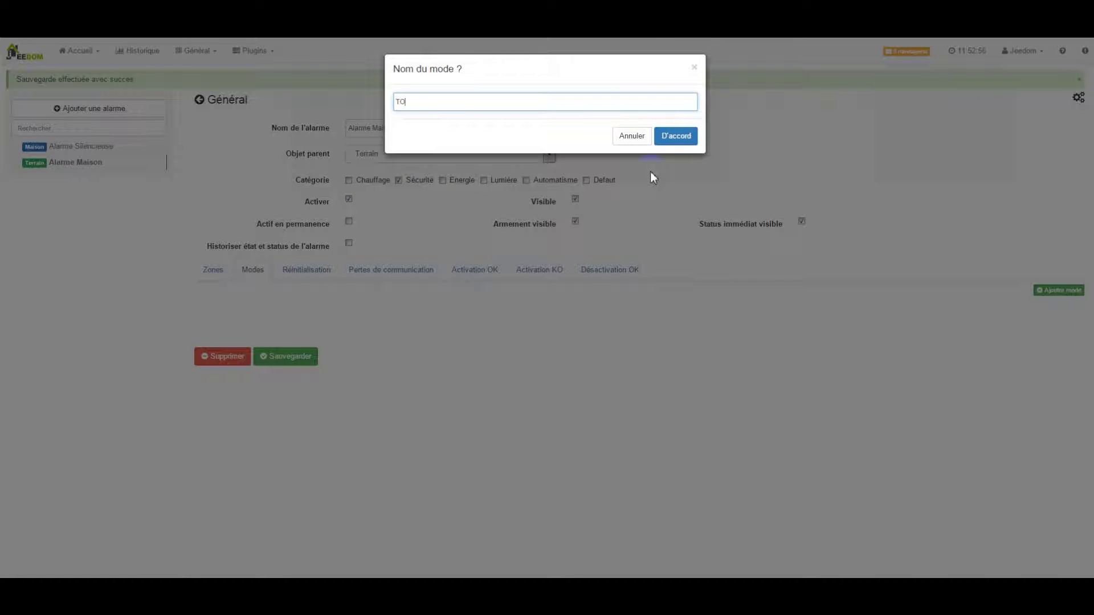
{"action": "left_click", "coordinate": [676, 135]}
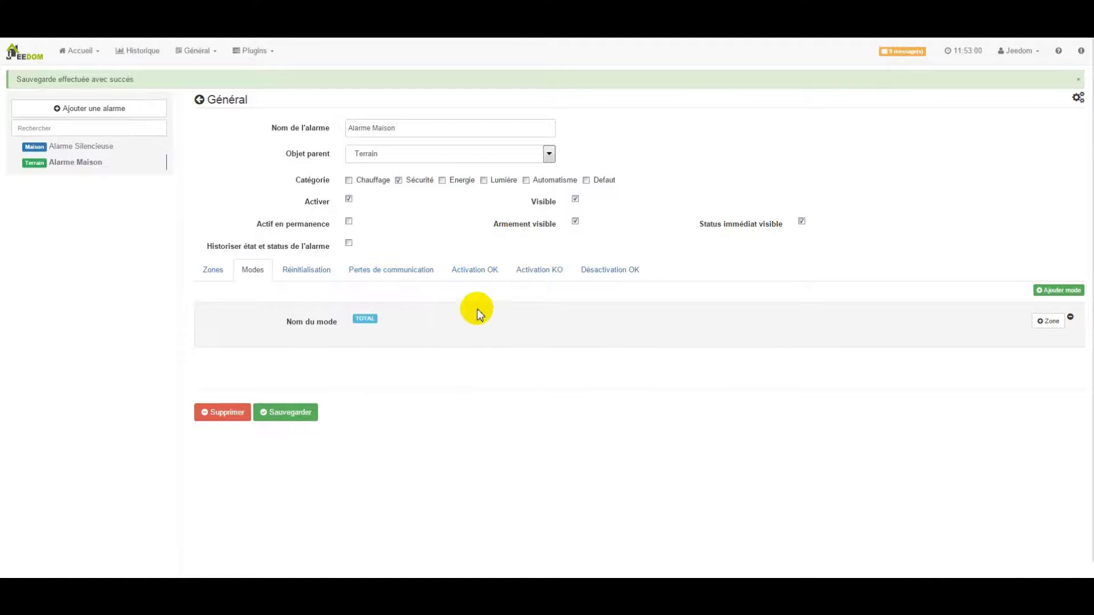
Step: Add the Volumétrique and Périmétrique zones to the TOTAL mode
{"action": "left_click", "coordinate": [1048, 321]}
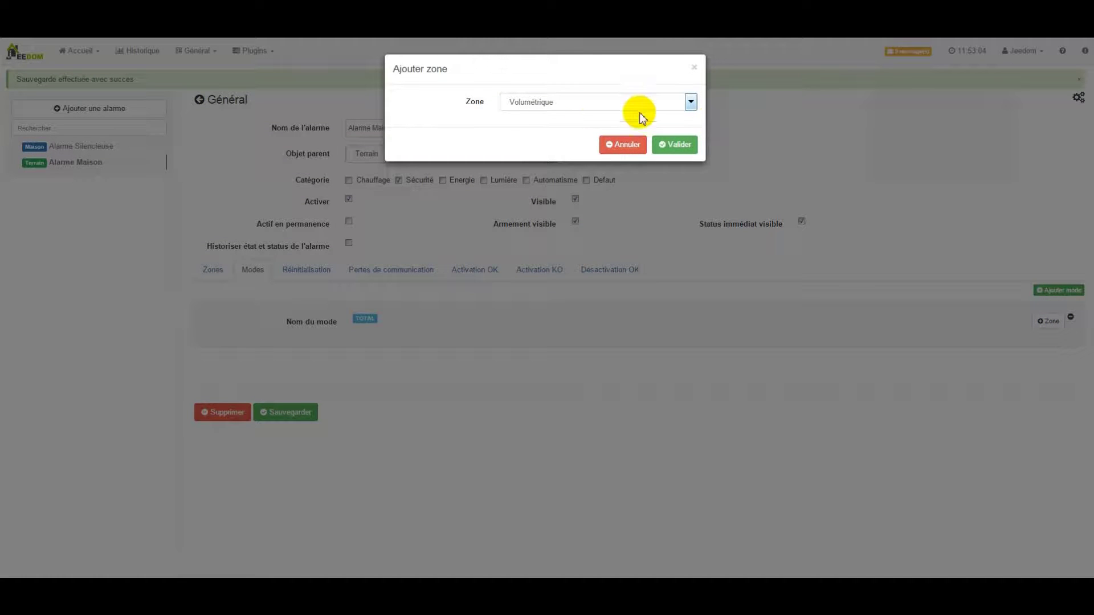
{"action": "left_click", "coordinate": [681, 145]}
{"action": "left_click", "coordinate": [1048, 322]}
{"action": "left_click", "coordinate": [562, 103]}
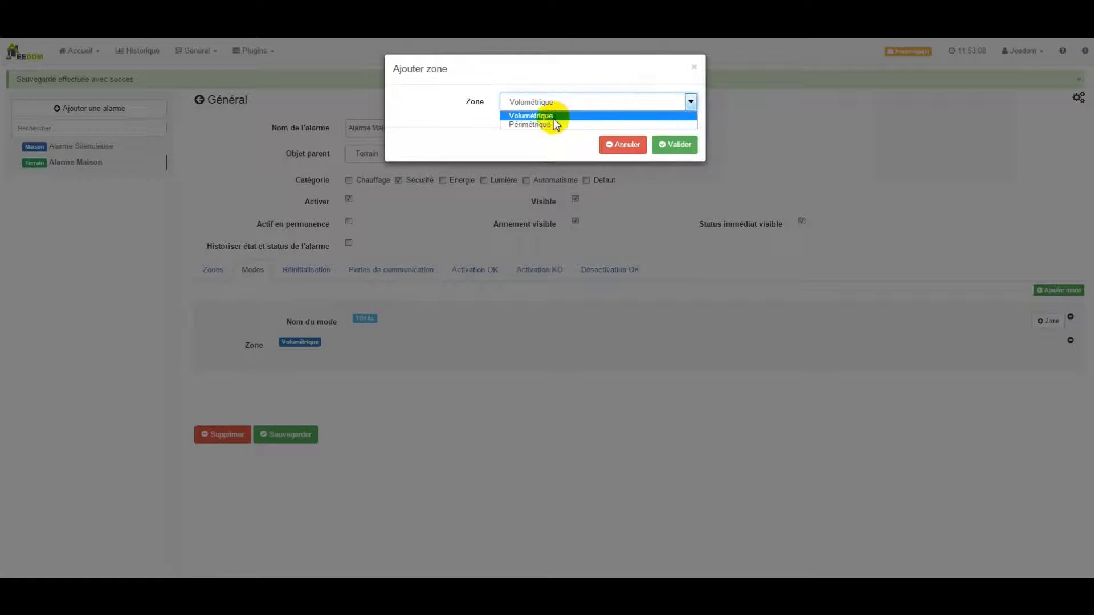
{"action": "left_click", "coordinate": [547, 123]}
{"action": "left_click", "coordinate": [673, 145]}
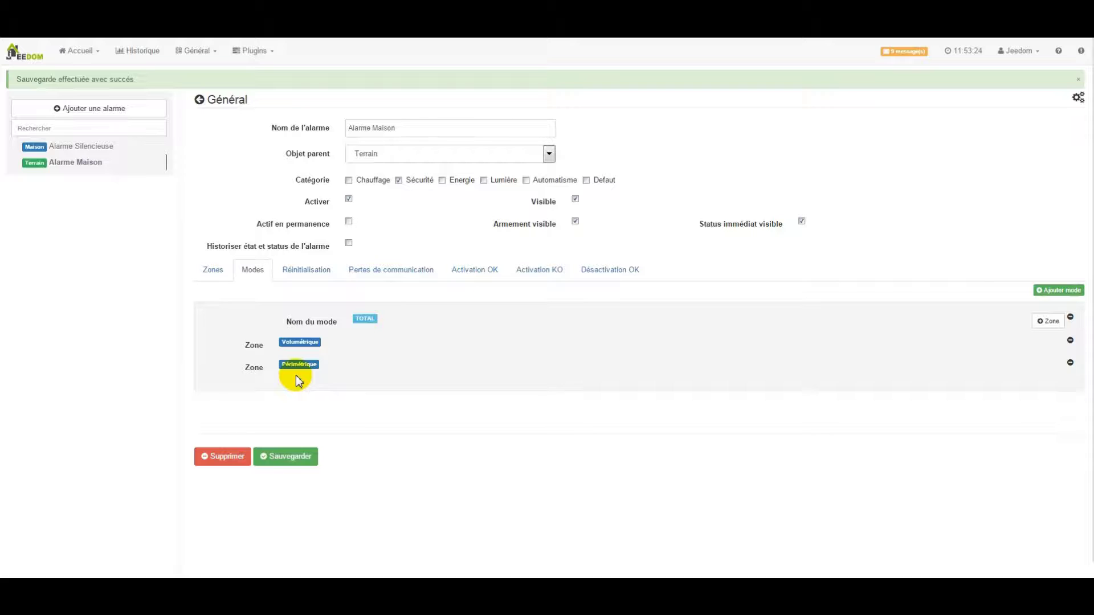
Step: Add an alarm mode named PERIMETRIQUE and assign the Périmétrique zone to it
{"action": "left_click", "coordinate": [1058, 290]}
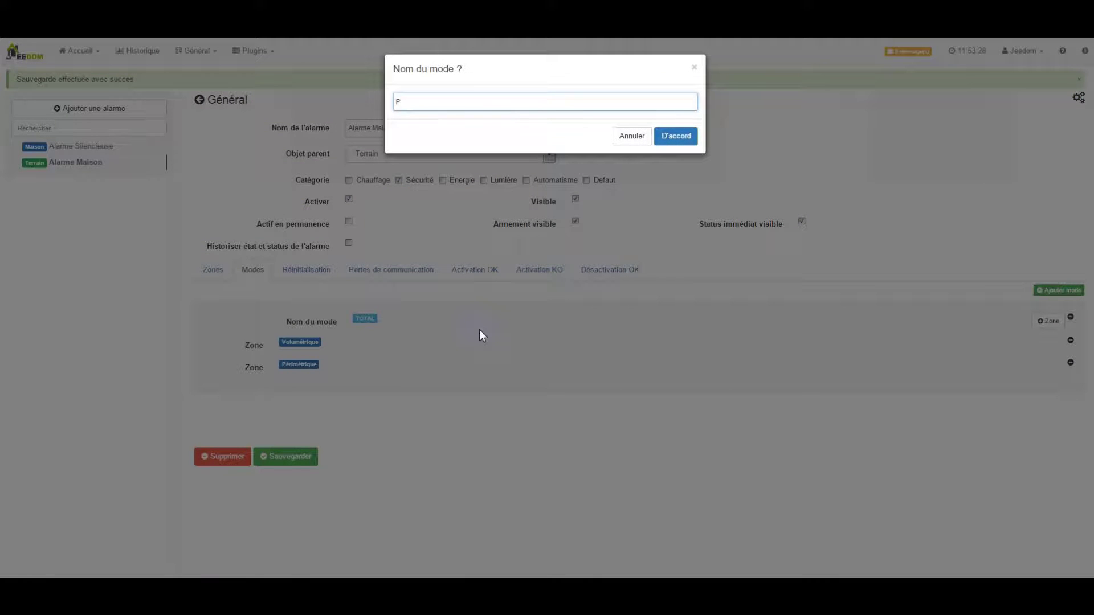
{"action": "type", "text": "PERIMETRIQUE"}
{"action": "left_click", "coordinate": [676, 136]}
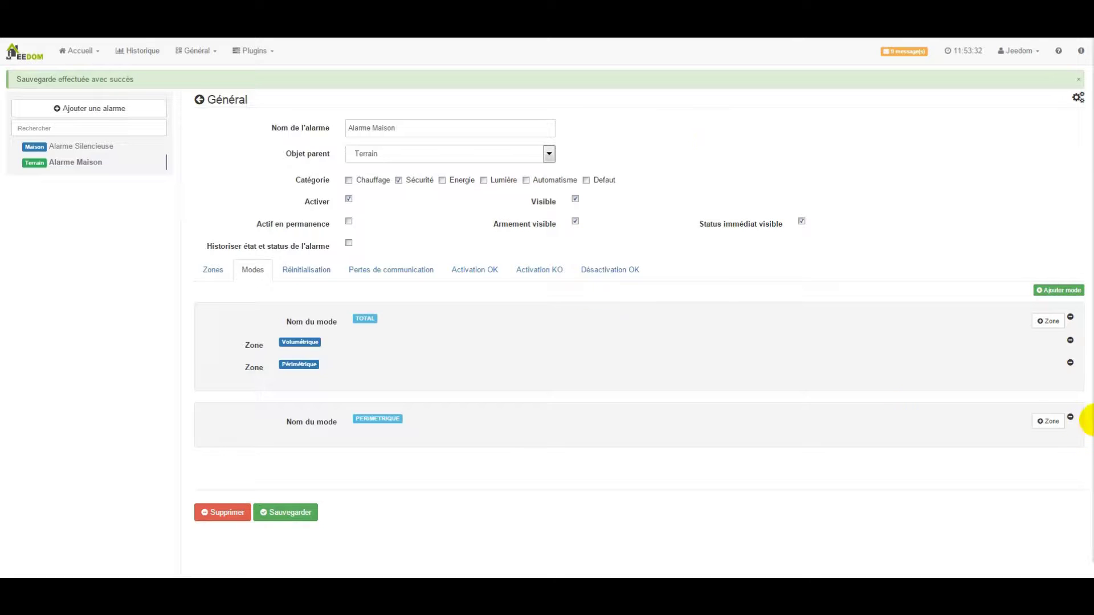
{"action": "left_click", "coordinate": [1048, 423]}
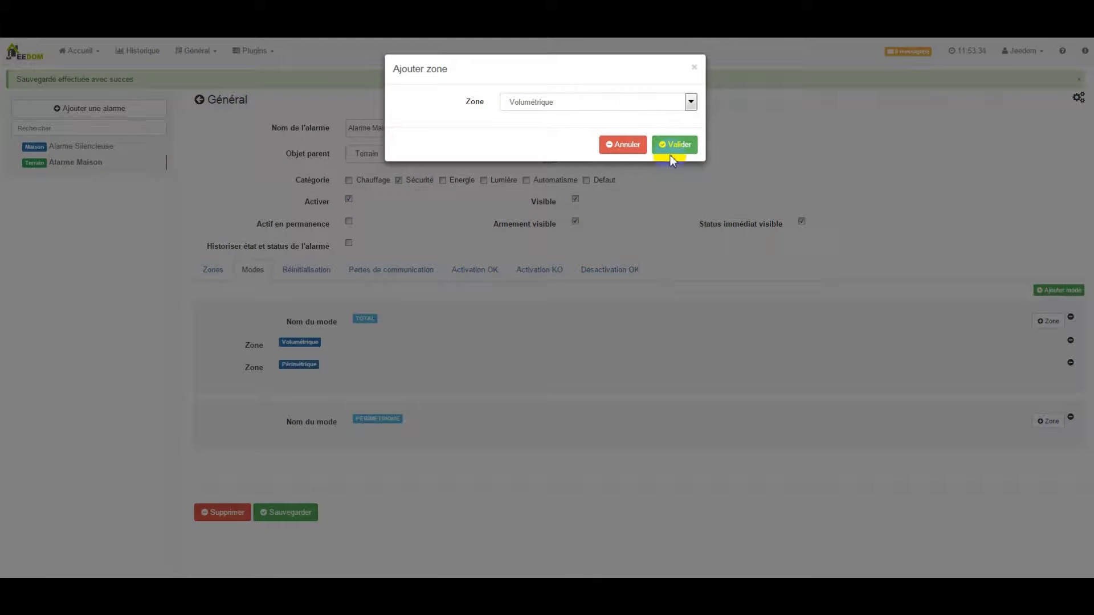
{"action": "left_click", "coordinate": [598, 103]}
{"action": "left_click", "coordinate": [549, 122]}
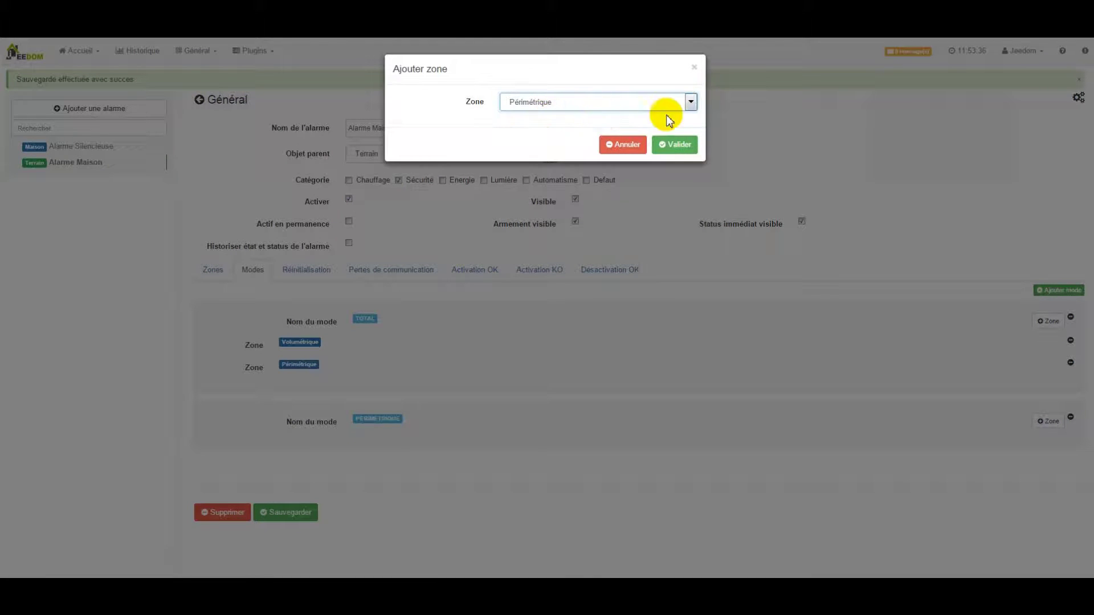
{"action": "left_click", "coordinate": [675, 145]}
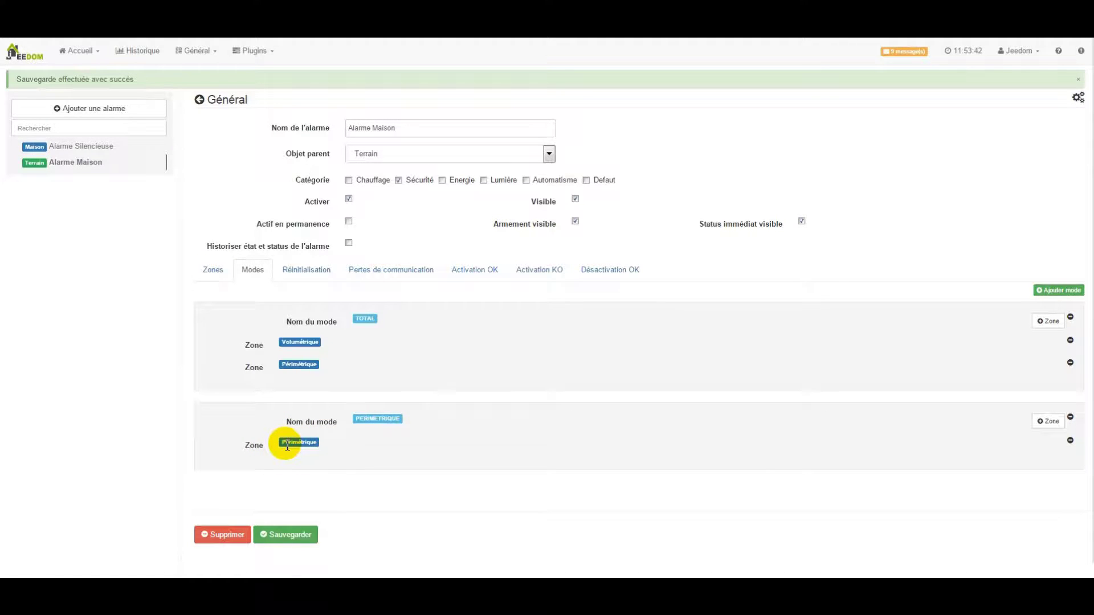
Step: Add an alarm mode named VOLUMETRIQUE with the Volumétrique zone, and save the alarm
{"action": "left_click", "coordinate": [1058, 299]}
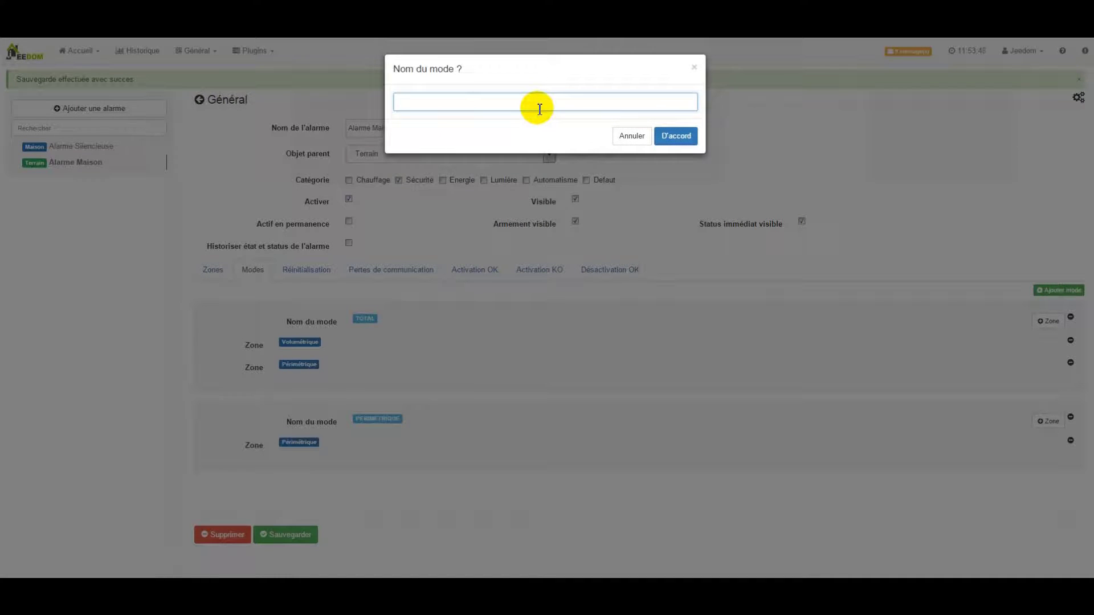
{"action": "type", "text": "VOLUMETRIQUE"}
{"action": "left_click", "coordinate": [676, 135]}
{"action": "scroll", "coordinate": [969, 464], "scroll_direction": "down", "scroll_amount": 1}
{"action": "left_click", "coordinate": [1046, 463]}
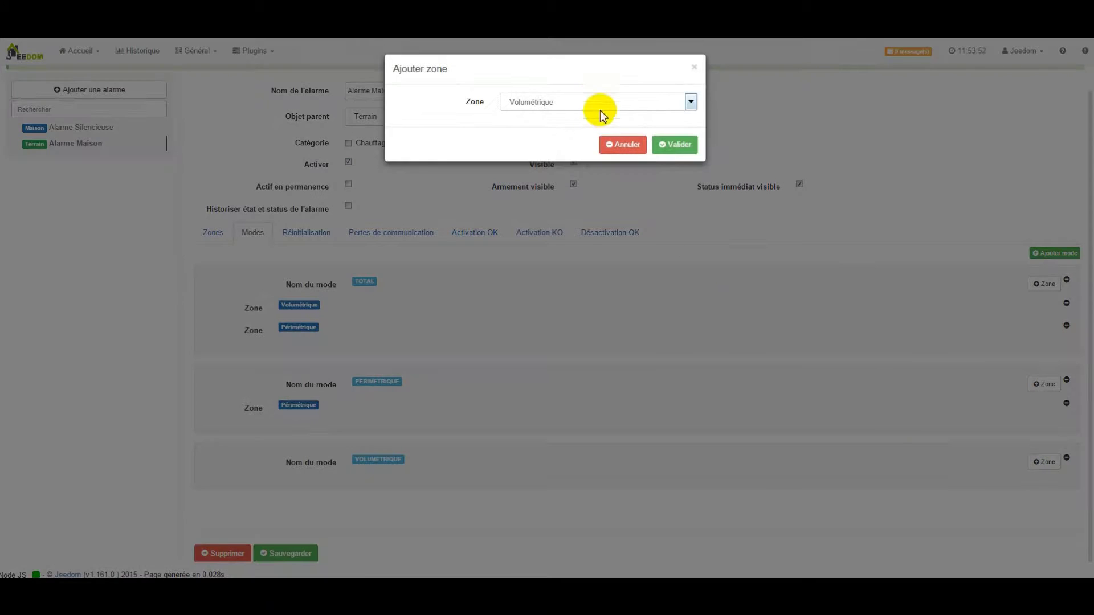
{"action": "left_click", "coordinate": [679, 144]}
{"action": "scroll", "coordinate": [484, 408], "scroll_direction": "down", "scroll_amount": 1}
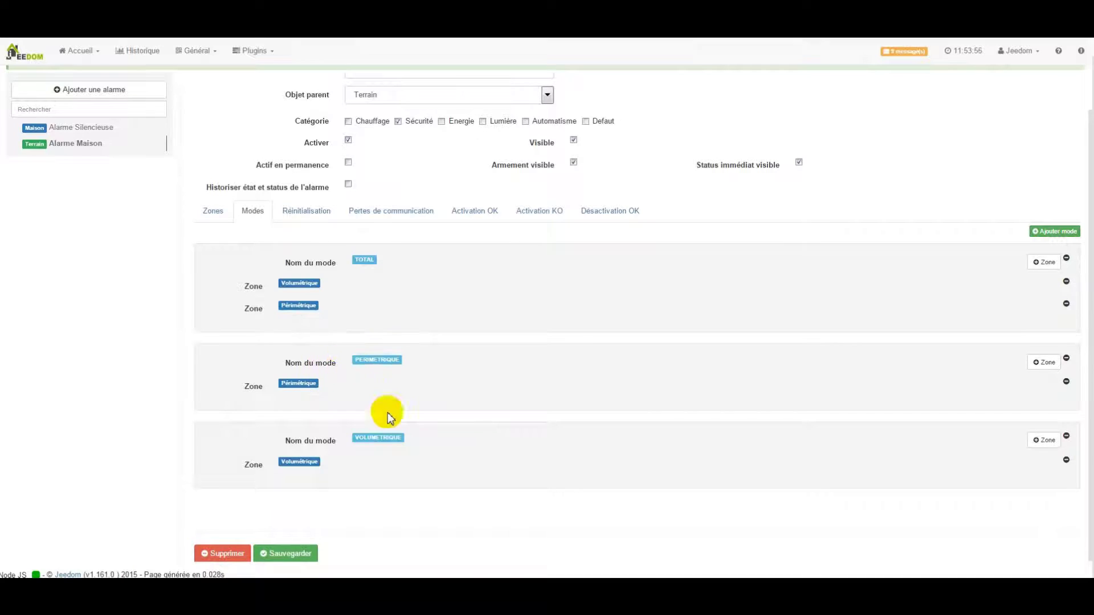
{"action": "left_click", "coordinate": [293, 549]}
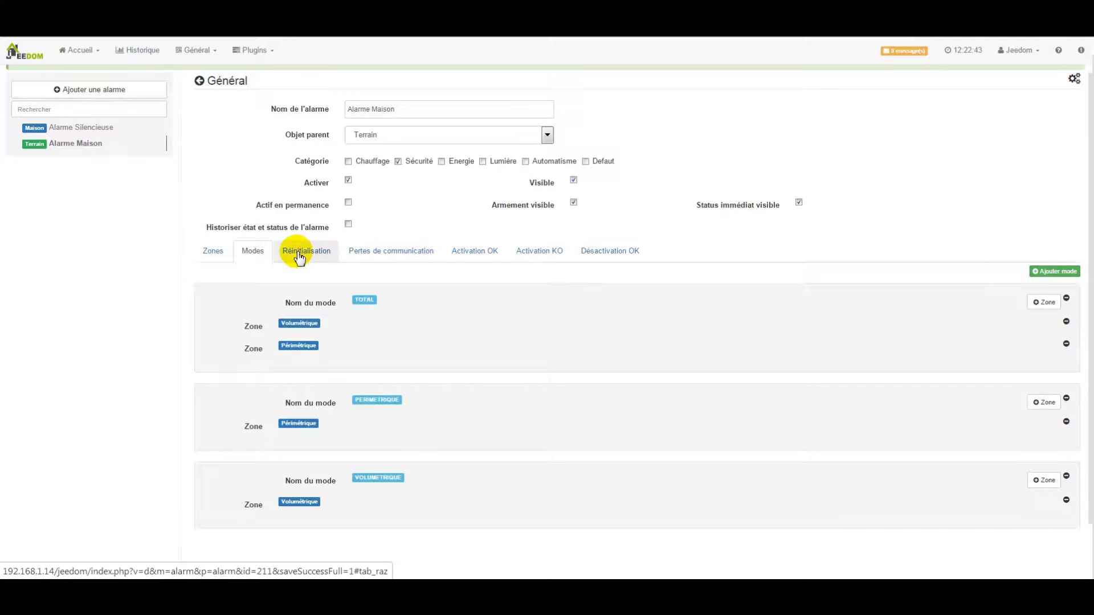
Step: Add Baie Vitrée 1 from the Salon object as equipment to test for communication loss
{"action": "left_click", "coordinate": [299, 257]}
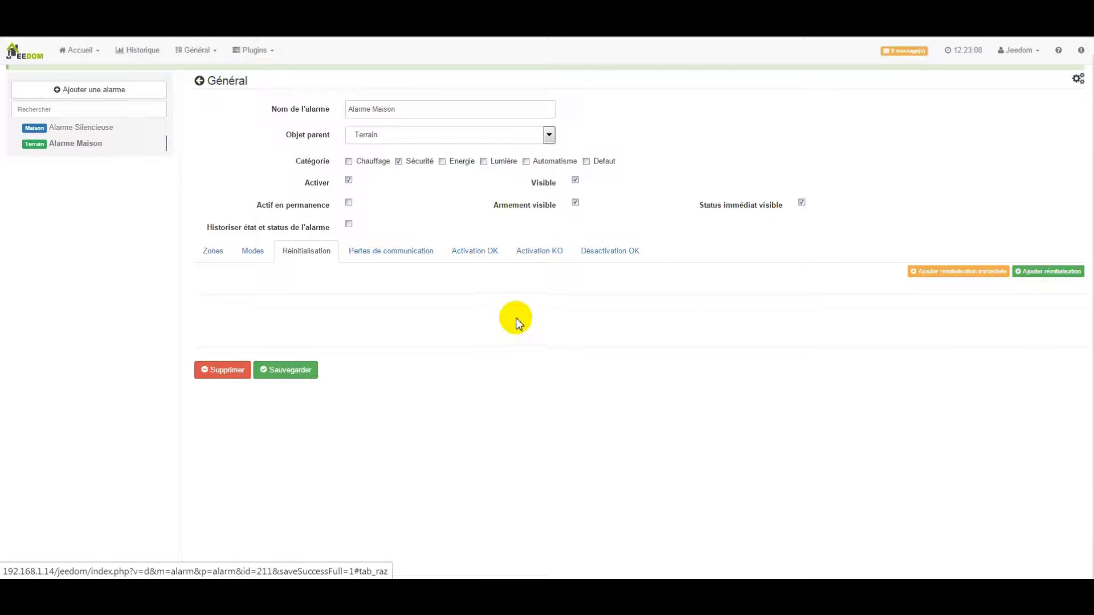
{"action": "left_click", "coordinate": [378, 256]}
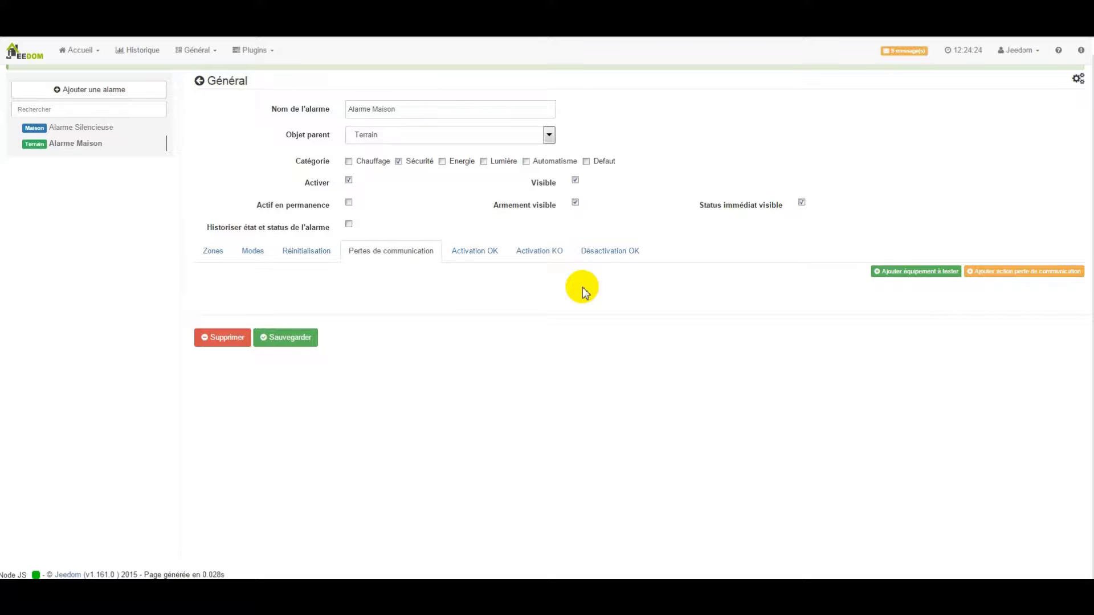
{"action": "left_click", "coordinate": [909, 273]}
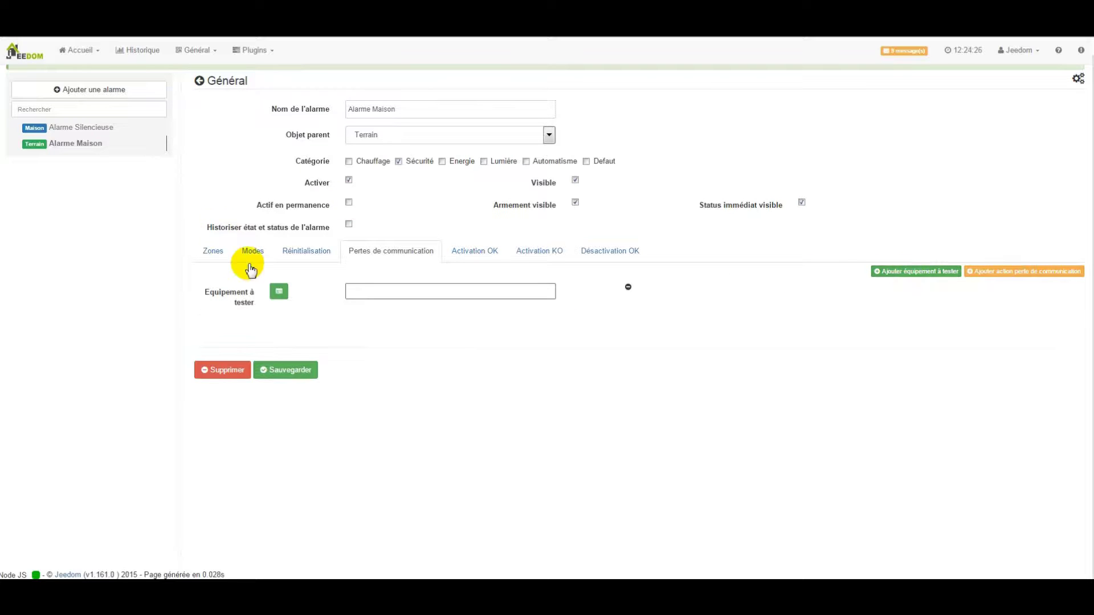
{"action": "left_click", "coordinate": [278, 292]}
{"action": "left_click", "coordinate": [388, 302]}
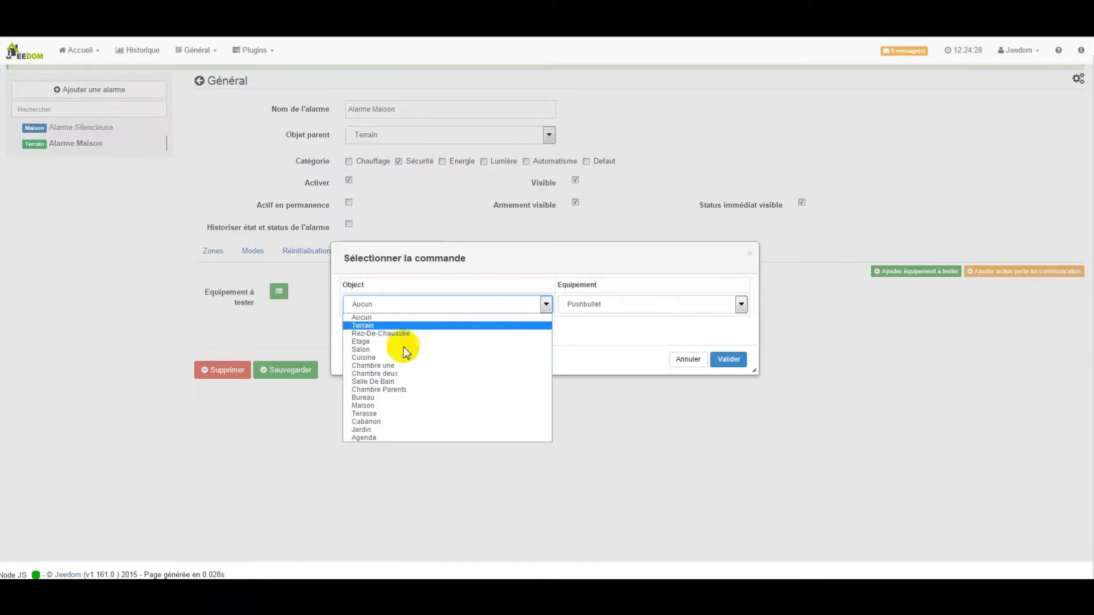
{"action": "left_click", "coordinate": [376, 350]}
{"action": "left_click", "coordinate": [620, 304]}
{"action": "left_click", "coordinate": [598, 358]}
{"action": "left_click", "coordinate": [728, 359]}
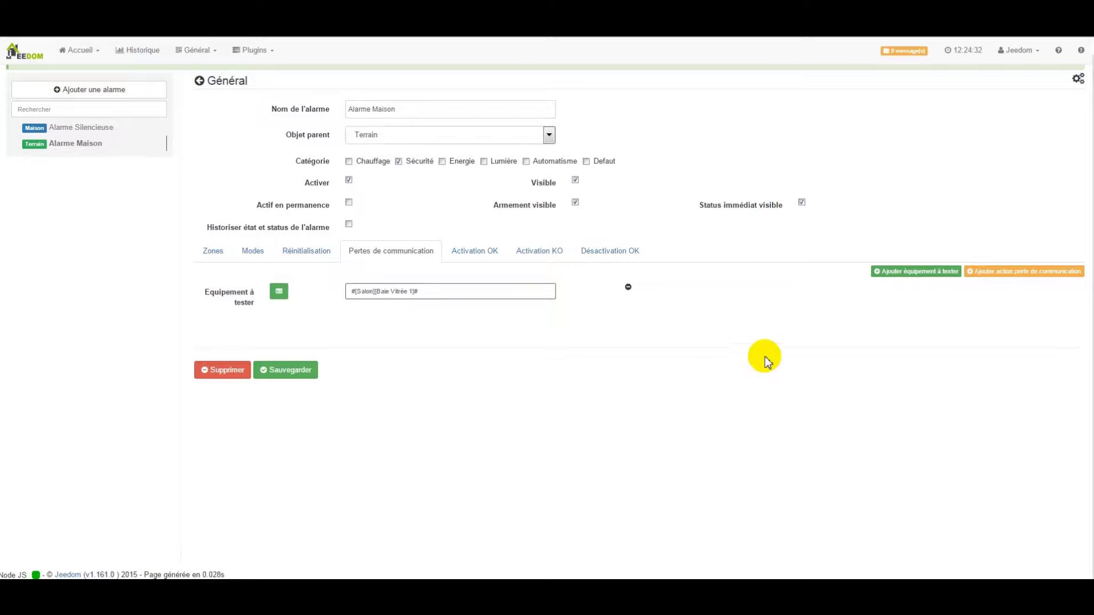
Step: Add a communication-loss action using the Note1 command of Pushbullet under the object Aucun
{"action": "left_click", "coordinate": [1025, 273]}
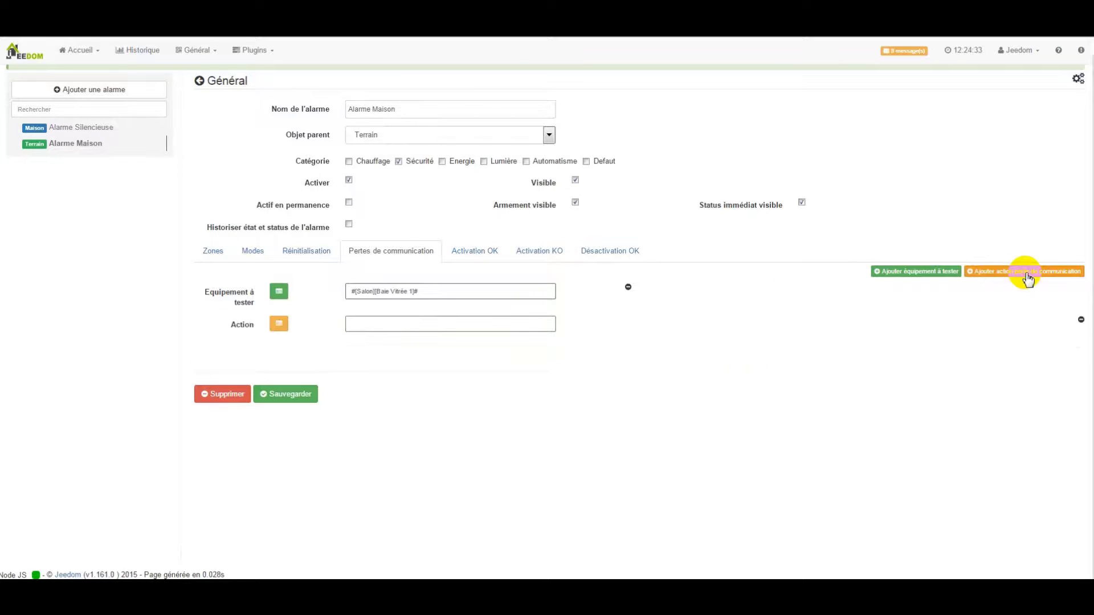
{"action": "left_click", "coordinate": [279, 326]}
{"action": "left_click", "coordinate": [429, 306]}
{"action": "left_click", "coordinate": [652, 304]}
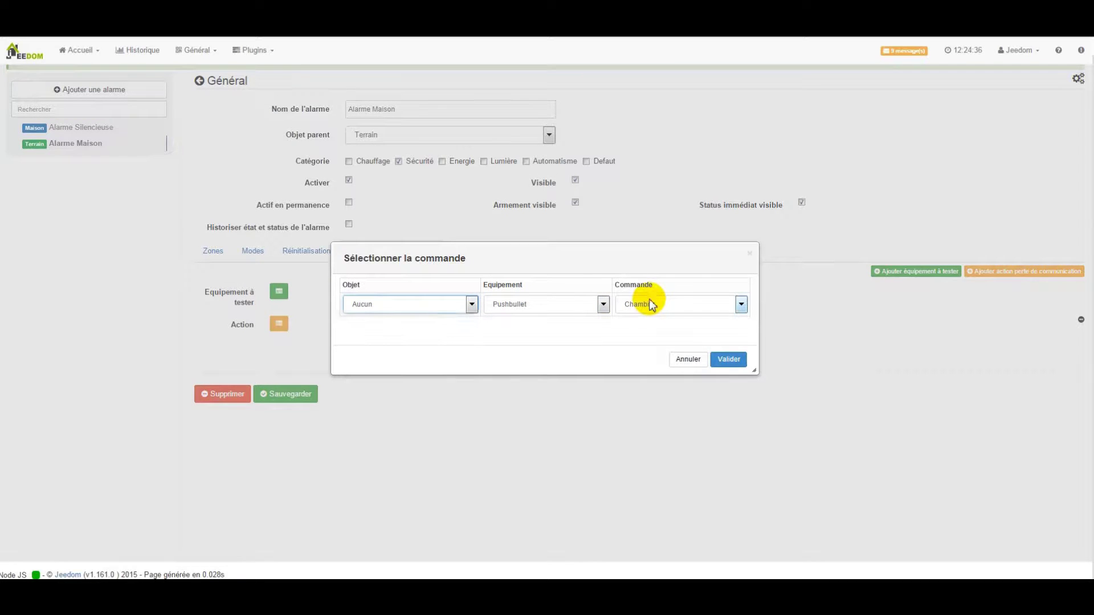
{"action": "left_click", "coordinate": [652, 304]}
{"action": "left_click", "coordinate": [659, 330]}
{"action": "left_click", "coordinate": [726, 357]}
Step: Give the communication-loss notification the title "ATTENTION" and the message "PERTE DE COMMUNICATION", and save the alarm
{"action": "left_click", "coordinate": [615, 324]}
{"action": "type", "text": "ATT"}
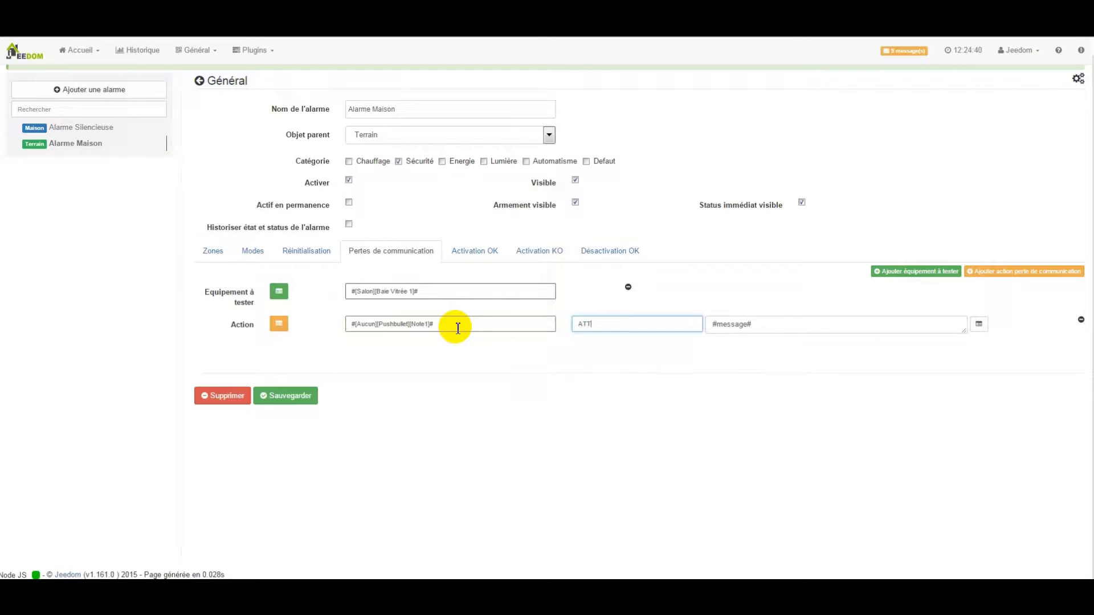
{"action": "type", "text": "ENTION"}
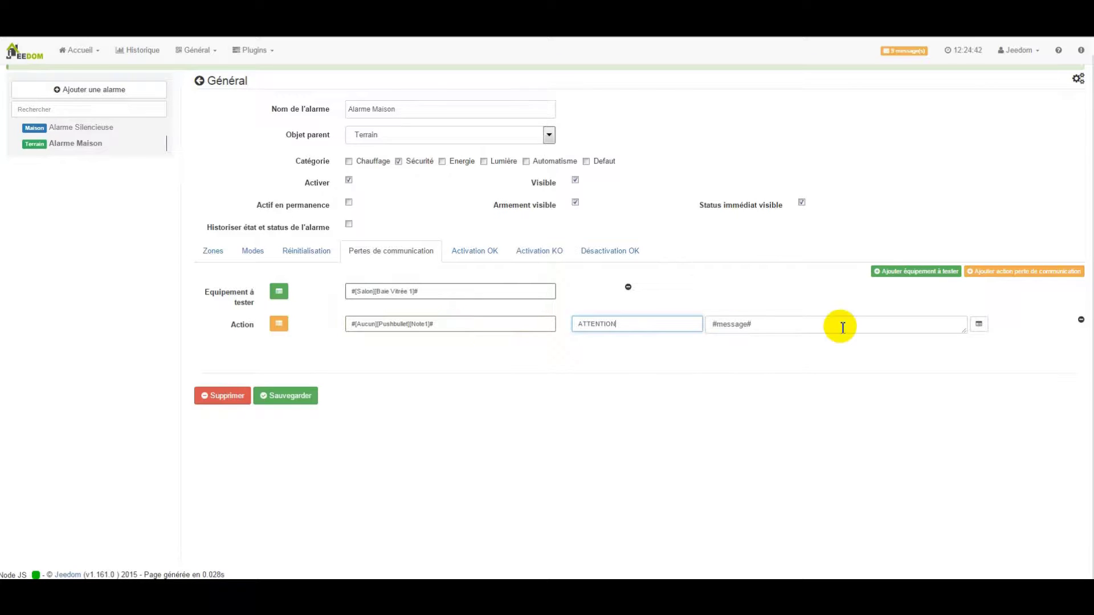
{"action": "key", "text": "Tab"}
{"action": "type", "text": "PER"}
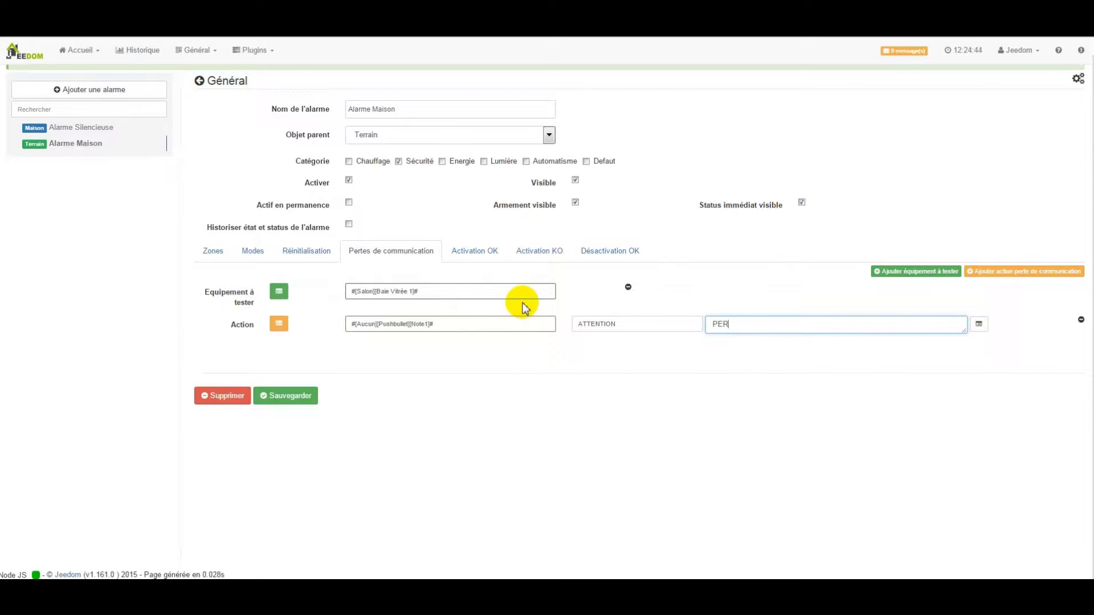
{"action": "type", "text": "TE DE COMMUNICATION"}
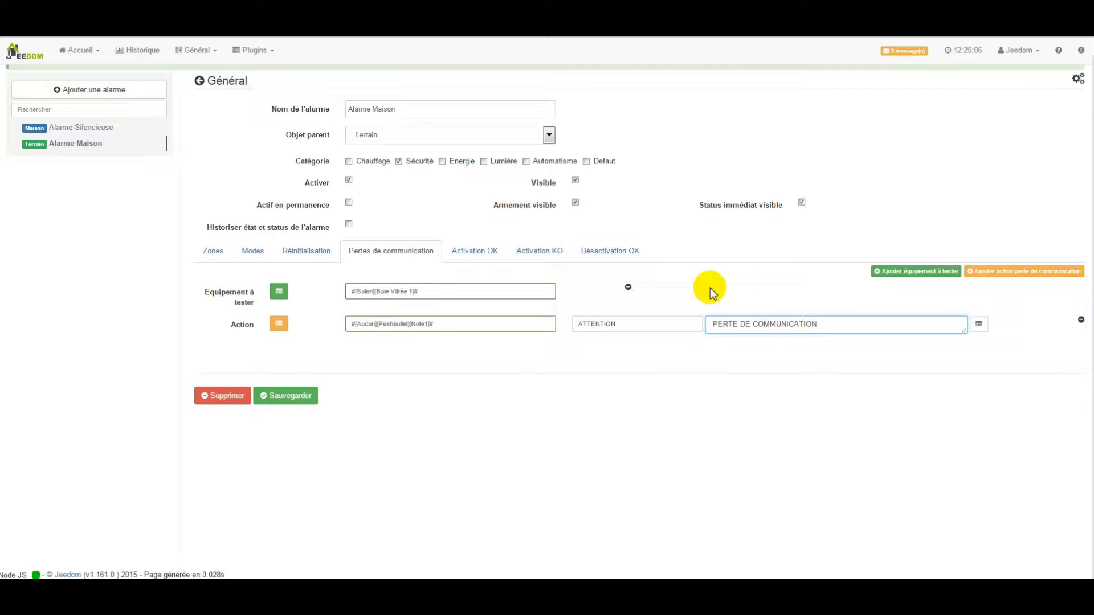
{"action": "left_click", "coordinate": [303, 402]}
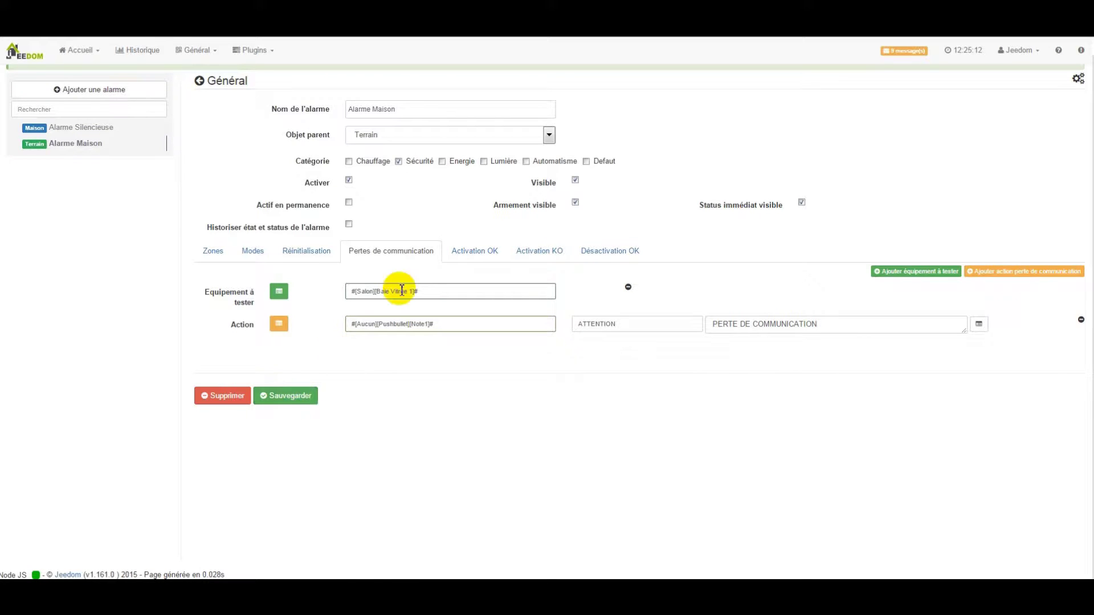
Step: Add an immediate action for successful activation using the Note1 command of Pushbullet under the object Aucun
{"action": "left_click", "coordinate": [463, 256]}
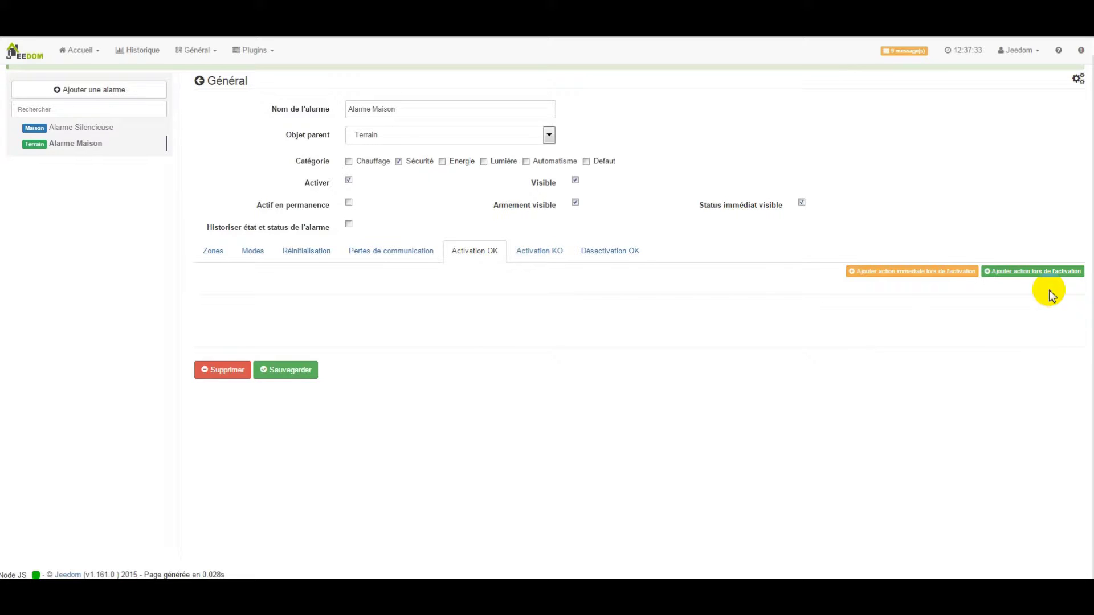
{"action": "left_click", "coordinate": [908, 280]}
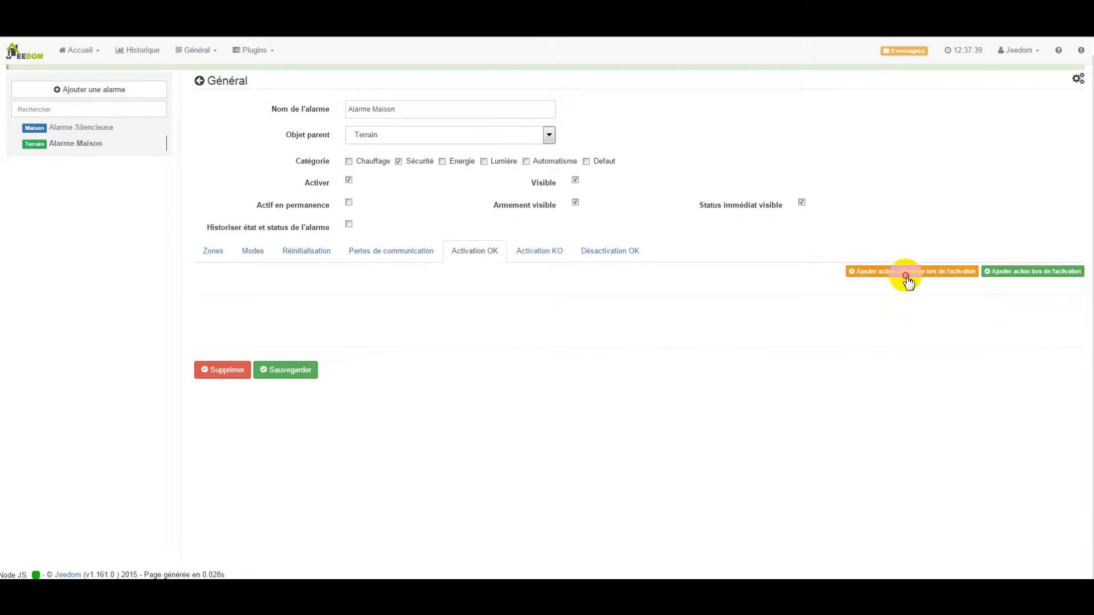
{"action": "left_click", "coordinate": [278, 292]}
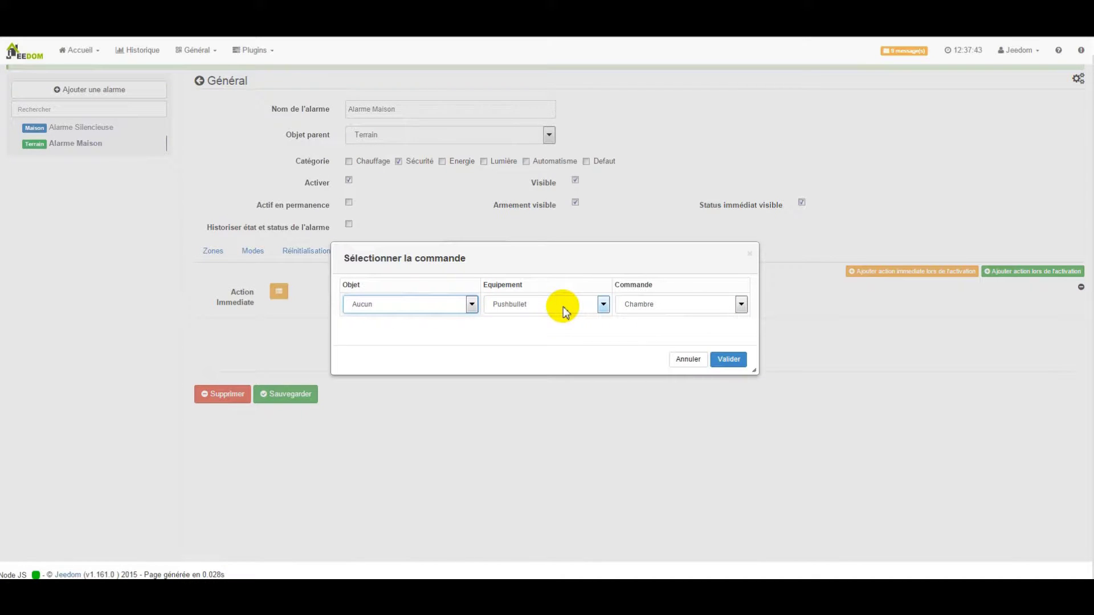
{"action": "left_click", "coordinate": [651, 306]}
{"action": "left_click", "coordinate": [705, 325]}
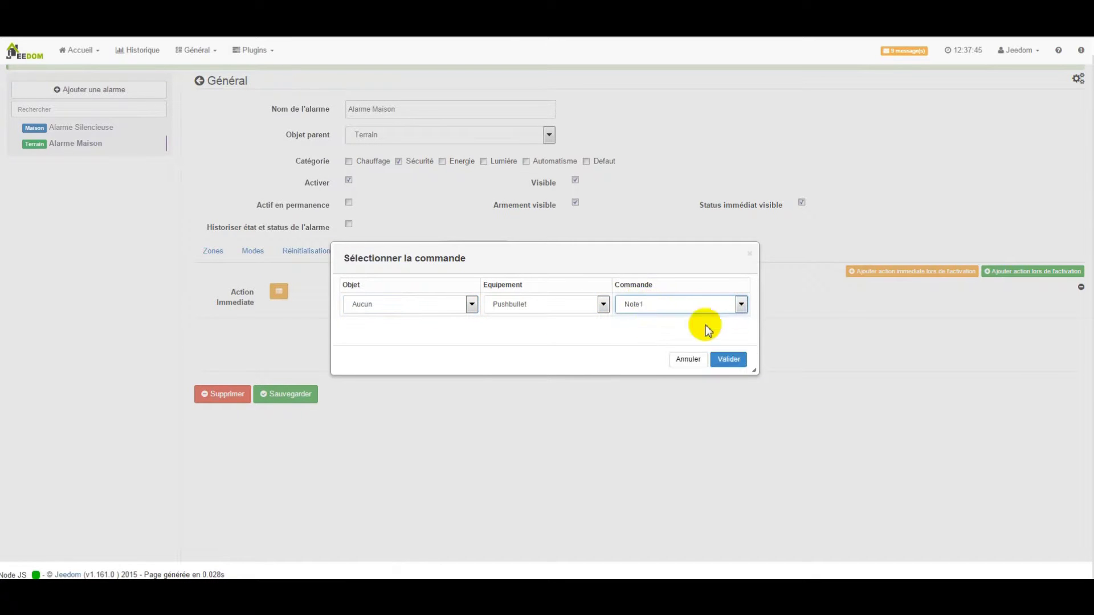
{"action": "left_click", "coordinate": [729, 359]}
Step: Give the successful-activation notification the title "ALARME CORRECTEMENT ACTIVE" and the message "PARTEZ SEREIN"
{"action": "double_click", "coordinate": [637, 291]}
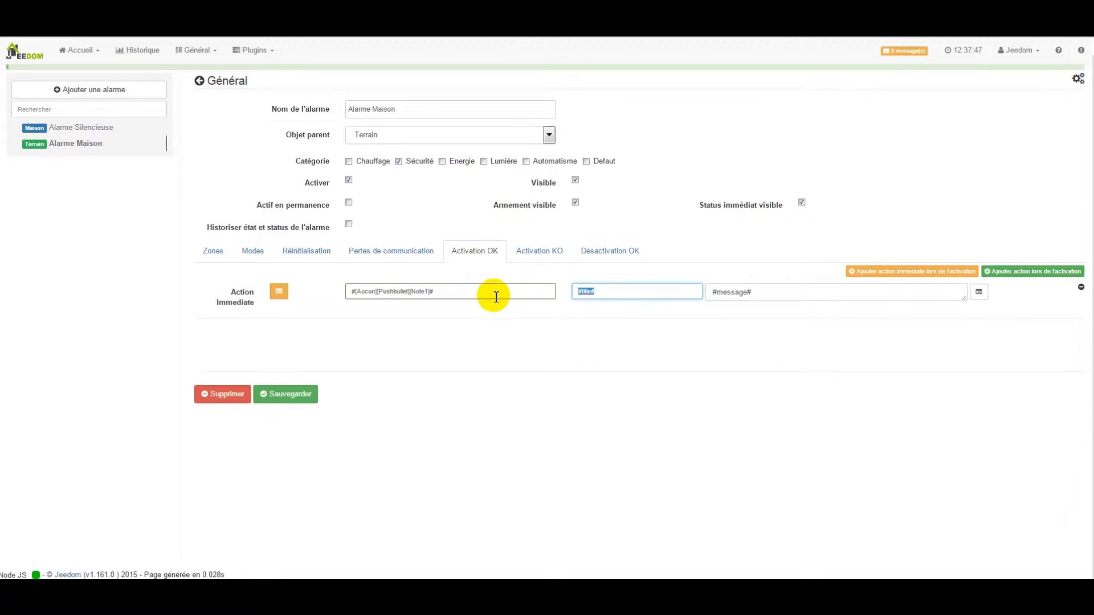
{"action": "type", "text": "ALARME CORRECTEMENT ACTIVE"}
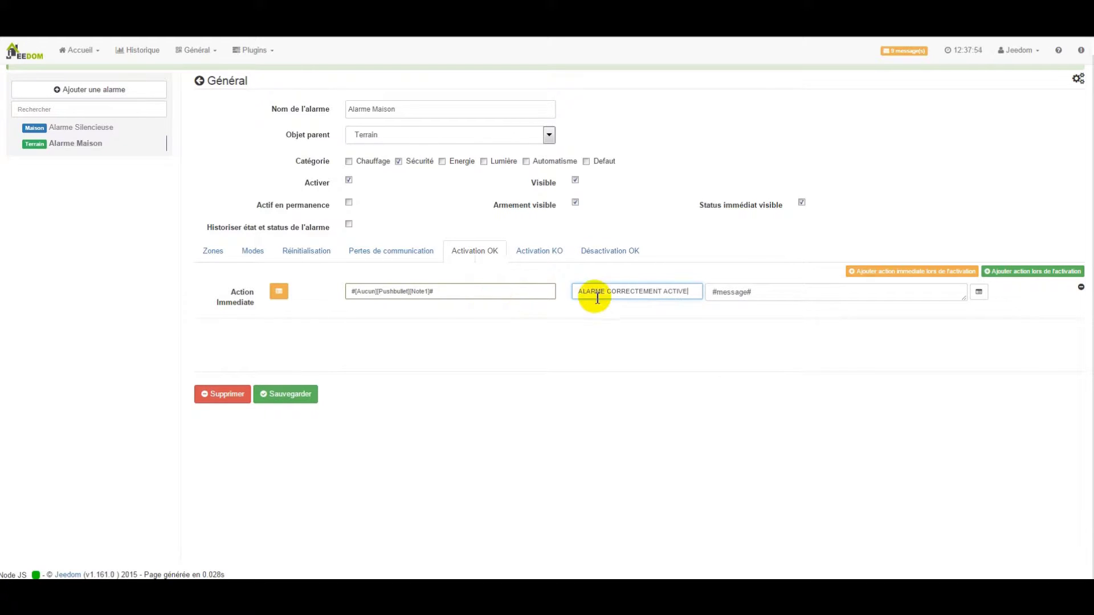
{"action": "key", "text": "Tab"}
{"action": "type", "text": "PARTEZ SERE"}
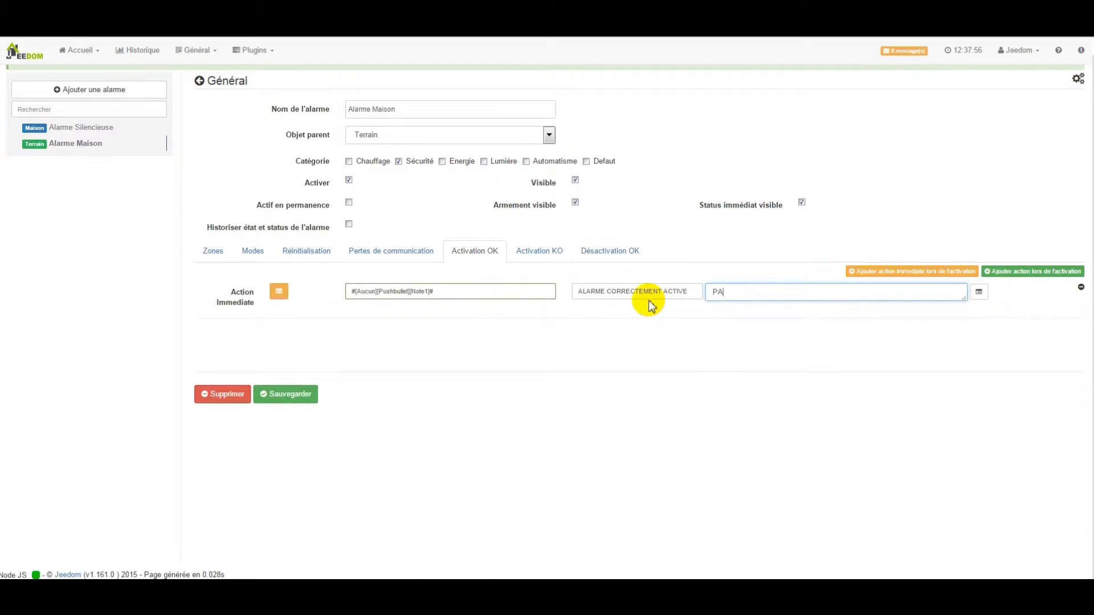
{"action": "type", "text": "IN"}
{"action": "left_click", "coordinate": [659, 316]}
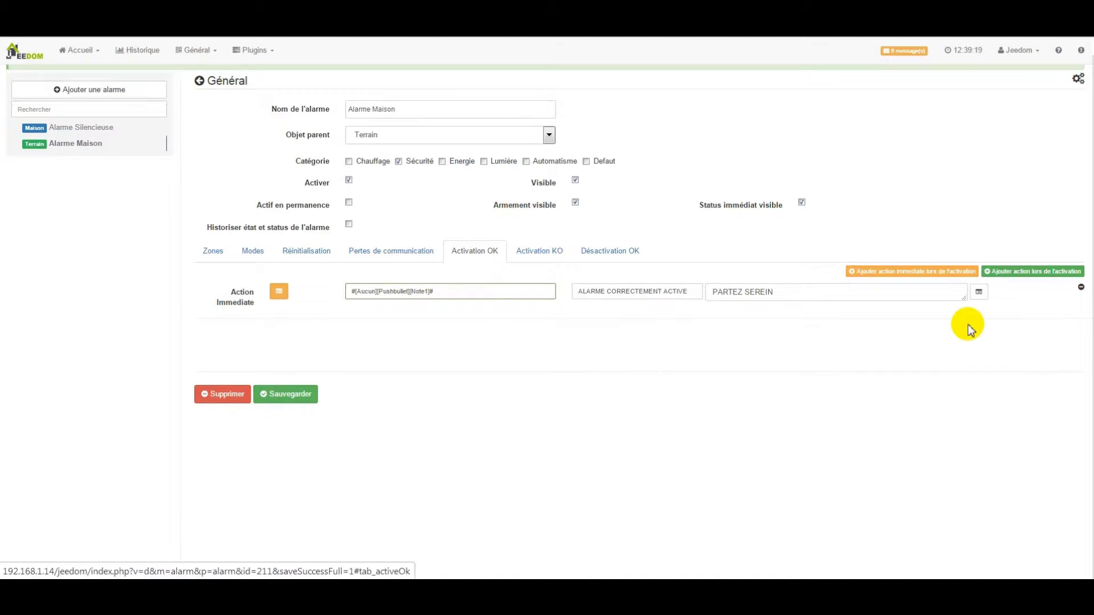
Step: Add a failed-activation action using the Note1 command of Pushbullet under the object Aucun
{"action": "left_click", "coordinate": [536, 253]}
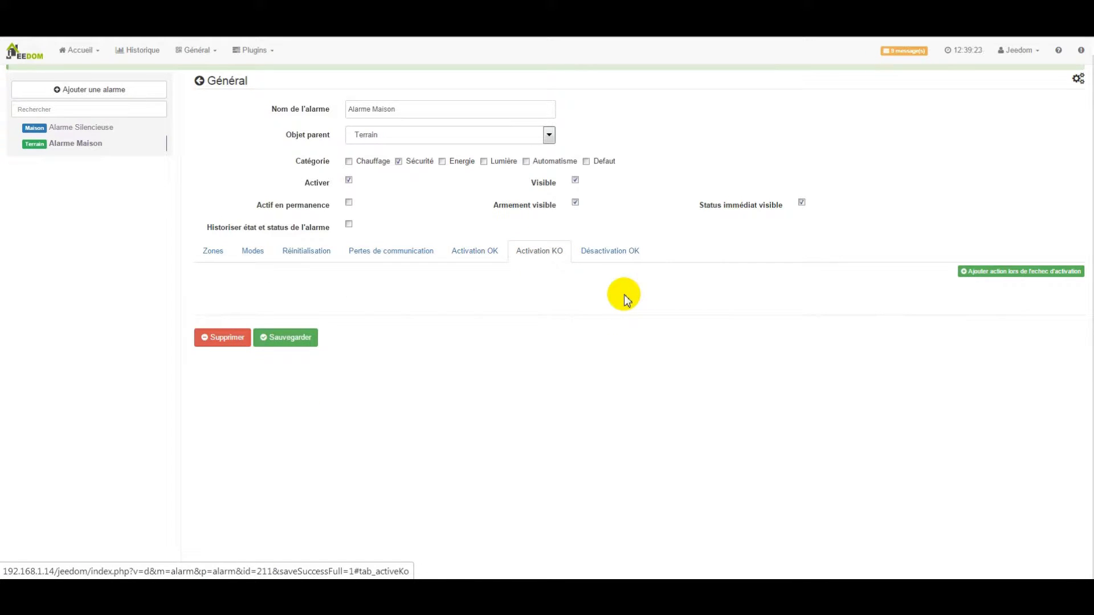
{"action": "left_click", "coordinate": [1028, 273]}
{"action": "left_click", "coordinate": [279, 292]}
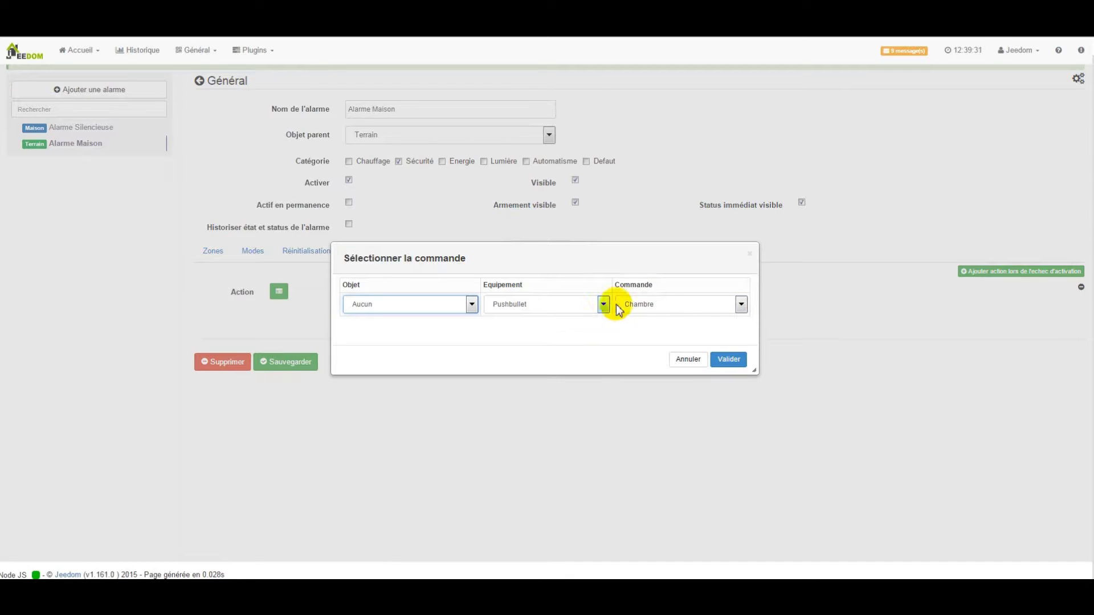
{"action": "left_click", "coordinate": [741, 304]}
{"action": "left_click", "coordinate": [646, 327]}
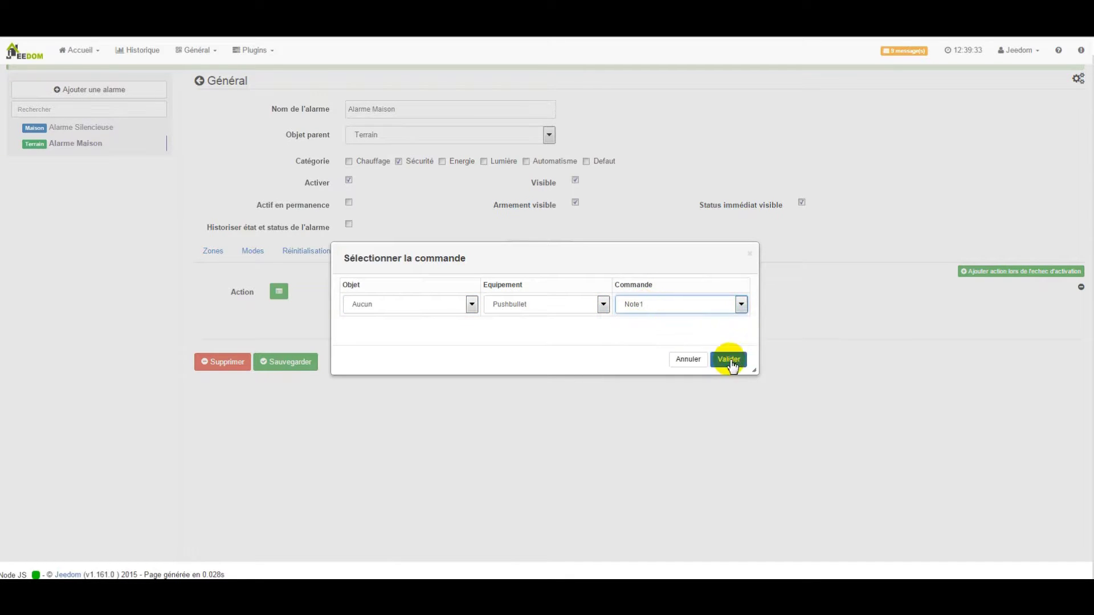
{"action": "left_click", "coordinate": [730, 360]}
Step: Give the failed-activation notification the title "PROBLEME D'ACTIVATION DE L'ALARME", keeping the default message
{"action": "left_click_drag", "start_coordinate": [625, 293], "coordinate": [509, 305]}
{"action": "type", "text": "PROBLEME D"}
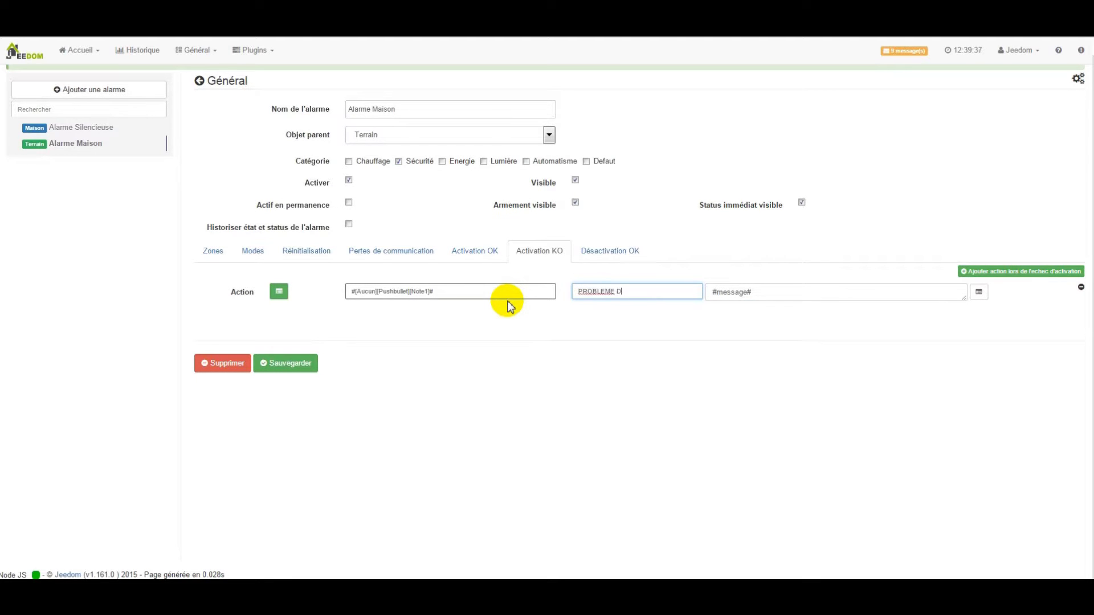
{"action": "type", "text": "'ACTIVATION DE L'ALARME"}
{"action": "left_click_drag", "start_coordinate": [605, 294], "coordinate": [561, 294]}
{"action": "left_click", "coordinate": [661, 332]}
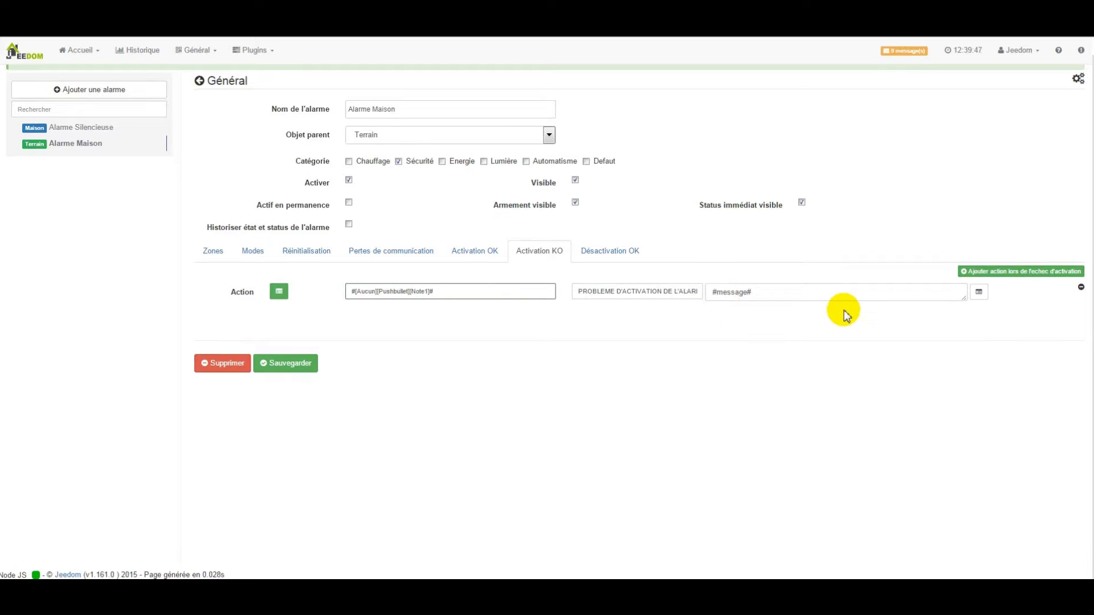
Step: Add a successful-deactivation action using the Note1 command of Pushbullet under the object Aucun
{"action": "left_click", "coordinate": [612, 254]}
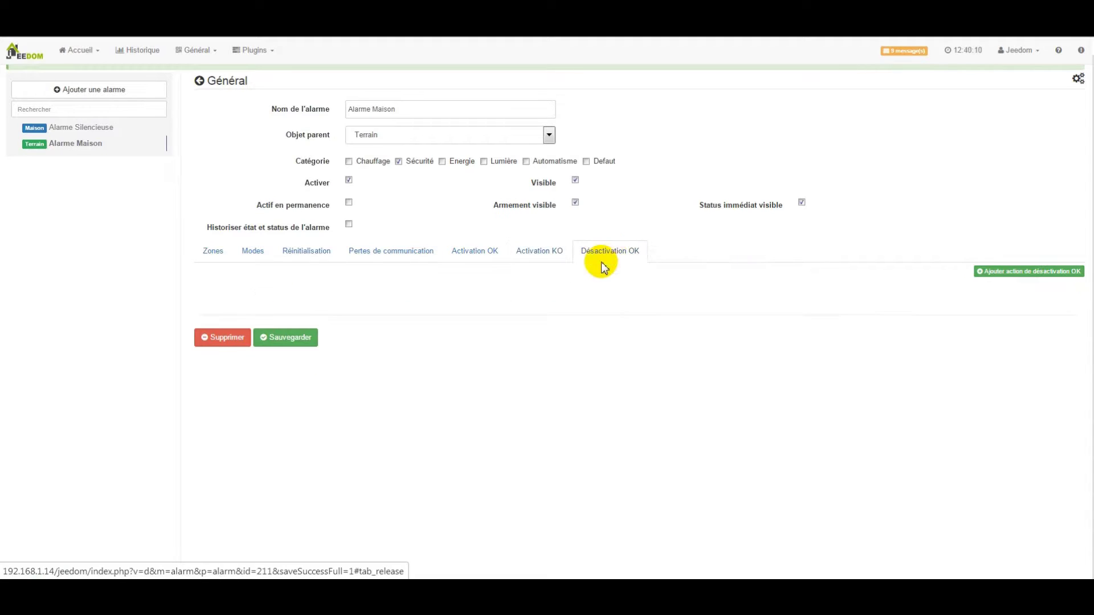
{"action": "left_click", "coordinate": [1027, 272]}
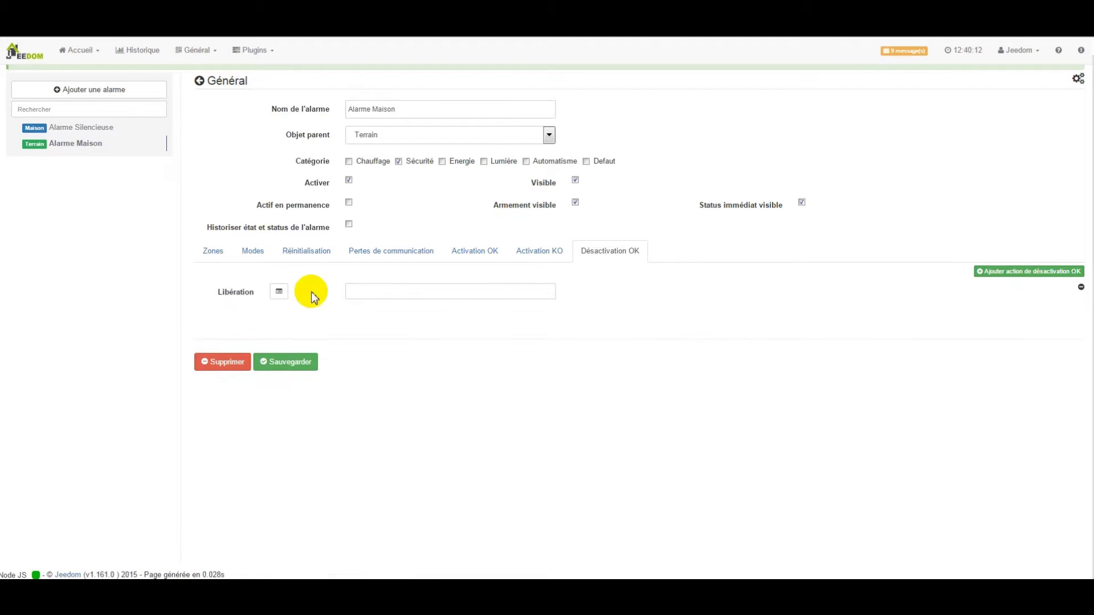
{"action": "left_click", "coordinate": [280, 292]}
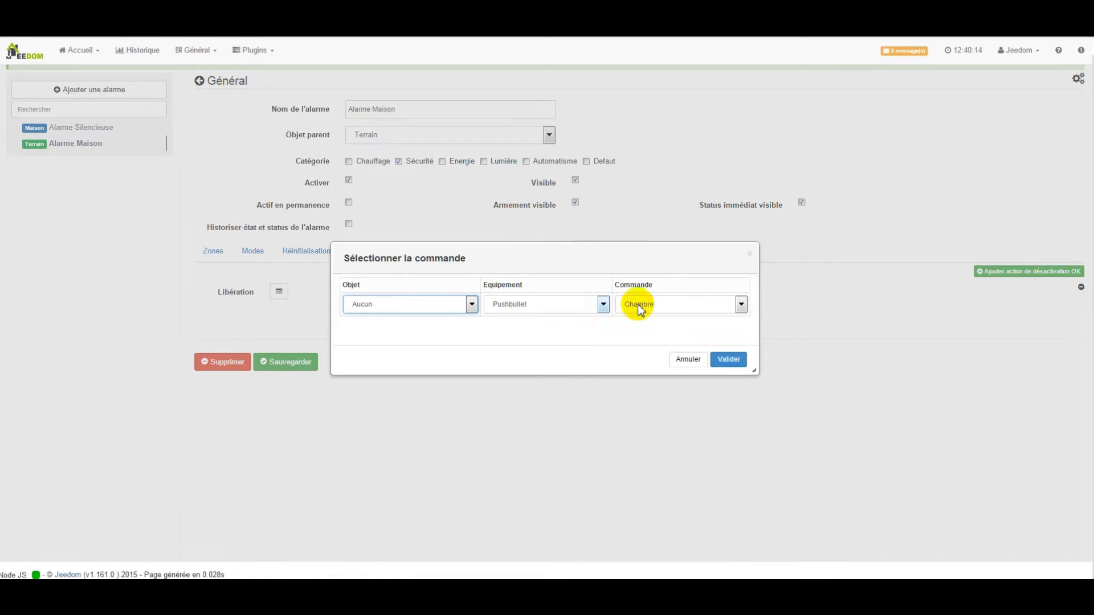
{"action": "left_click", "coordinate": [660, 304]}
{"action": "left_click", "coordinate": [651, 327]}
{"action": "left_click", "coordinate": [729, 361]}
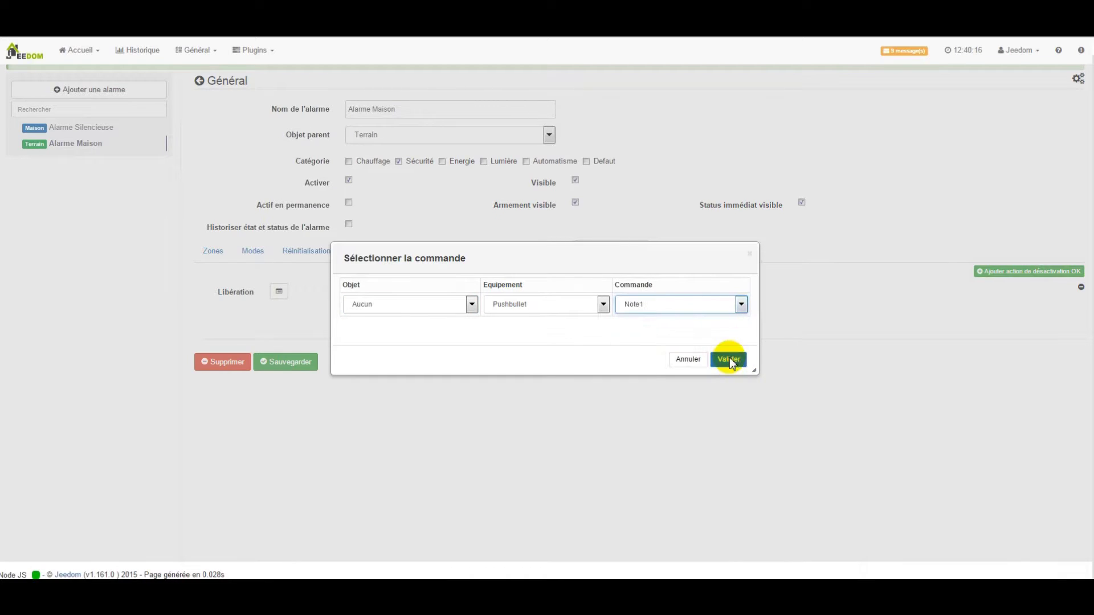
Step: Give the deactivation notification the title "ALARME OFF" and the message "VOUS POUVEZ RENTRER", and save the alarm
{"action": "key", "text": "ctrl+a"}
{"action": "type", "text": "ALARME OFF"}
{"action": "key", "text": "Tab"}
{"action": "type", "text": "VOUS POUVEZ RENTRER"}
{"action": "left_click", "coordinate": [580, 336]}
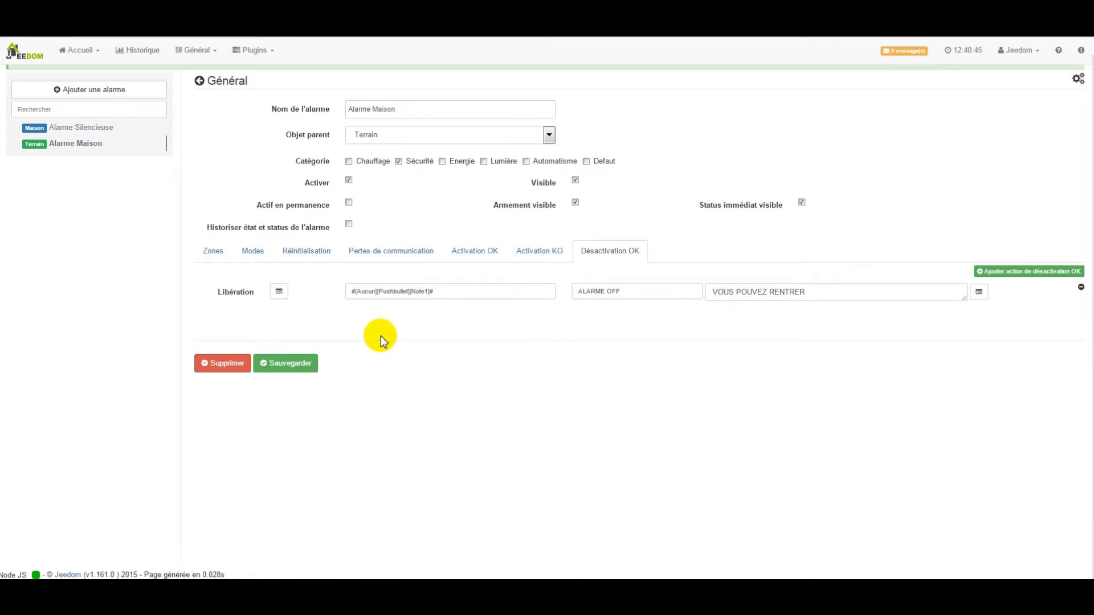
{"action": "left_click", "coordinate": [289, 362]}
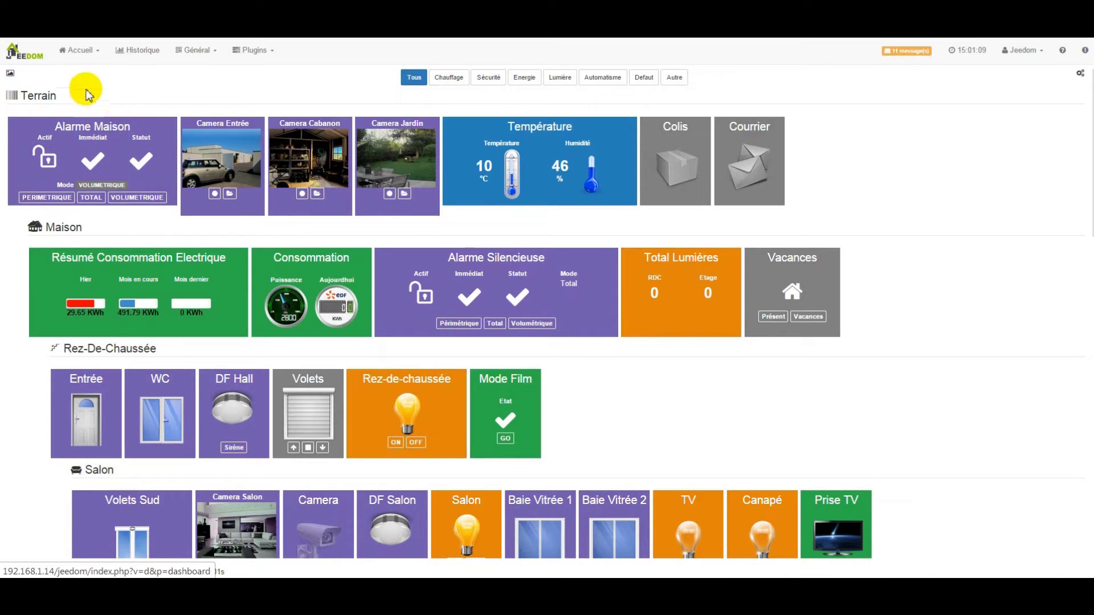
Step: Switch Alarme Maison to TOTAL mode on the dashboard and test arming and disarming it
{"action": "left_click", "coordinate": [66, 170]}
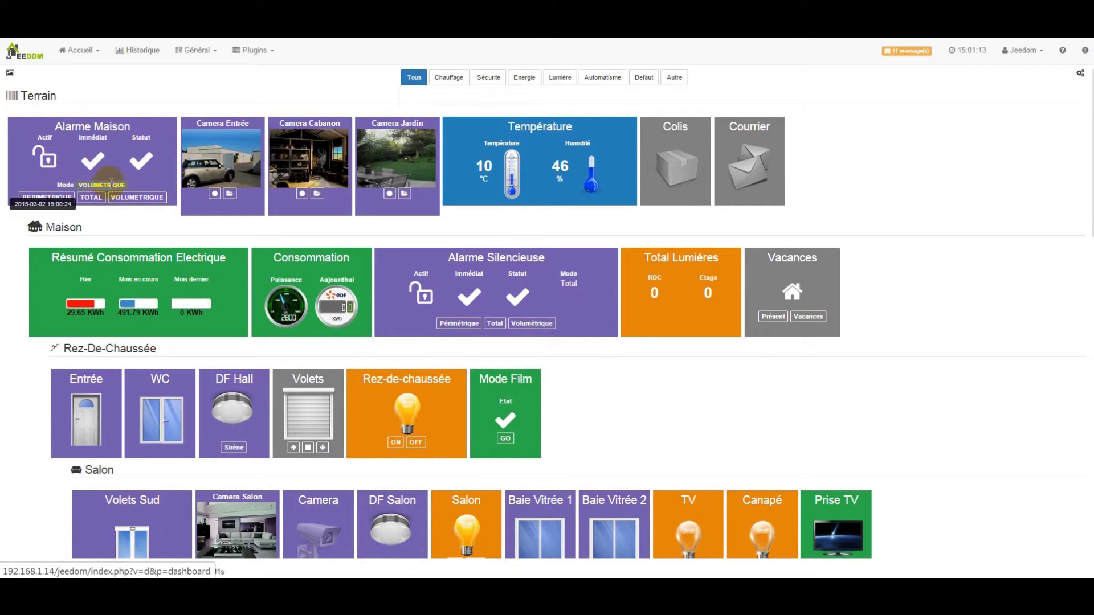
{"action": "left_click", "coordinate": [91, 200]}
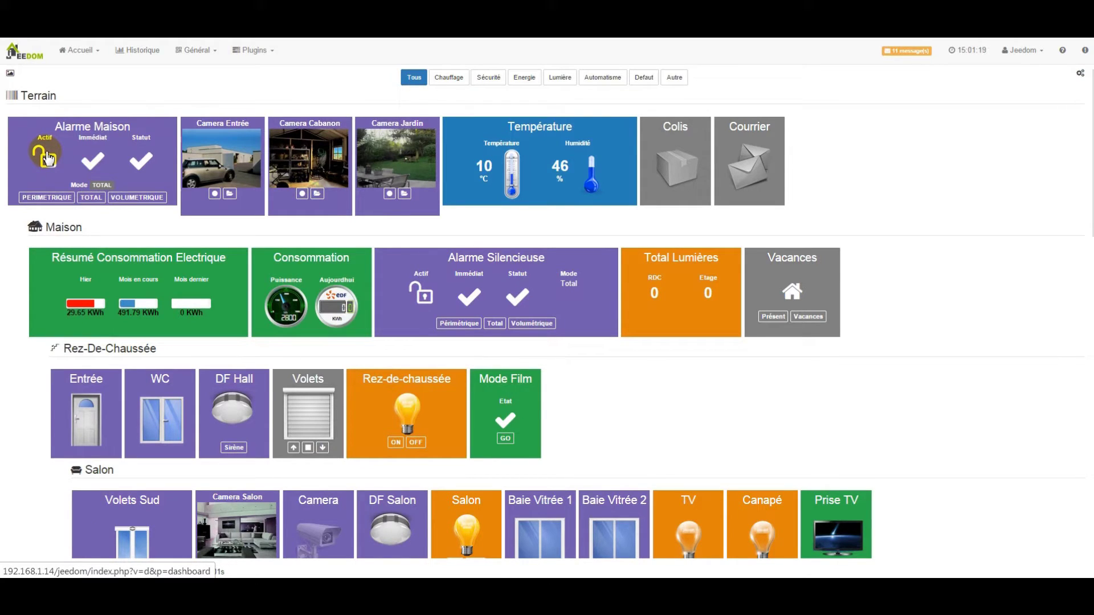
{"action": "left_click", "coordinate": [46, 157]}
{"action": "left_click", "coordinate": [48, 159]}
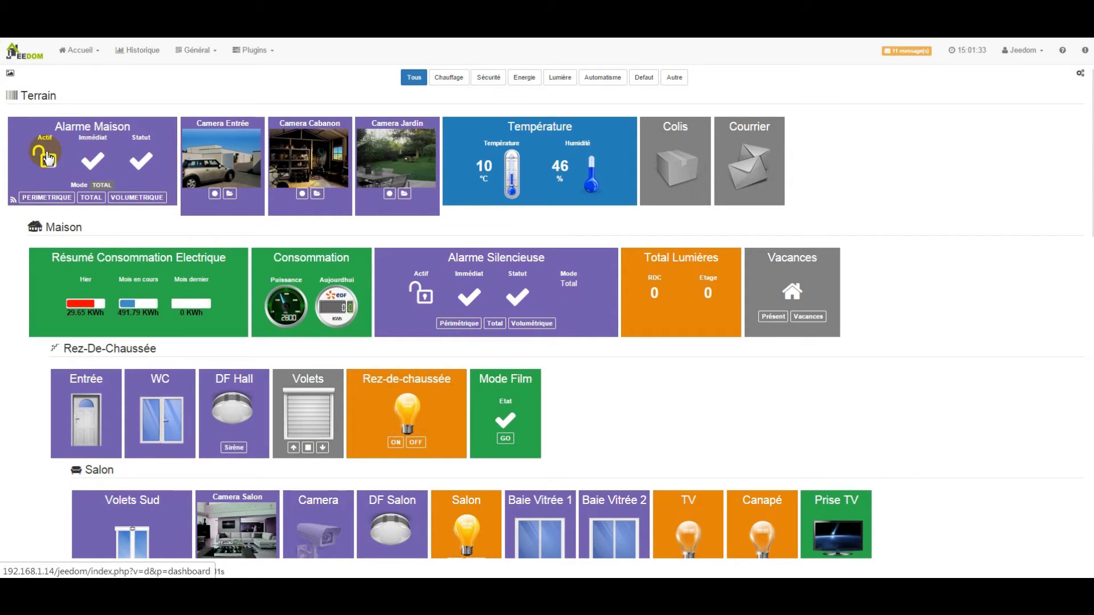